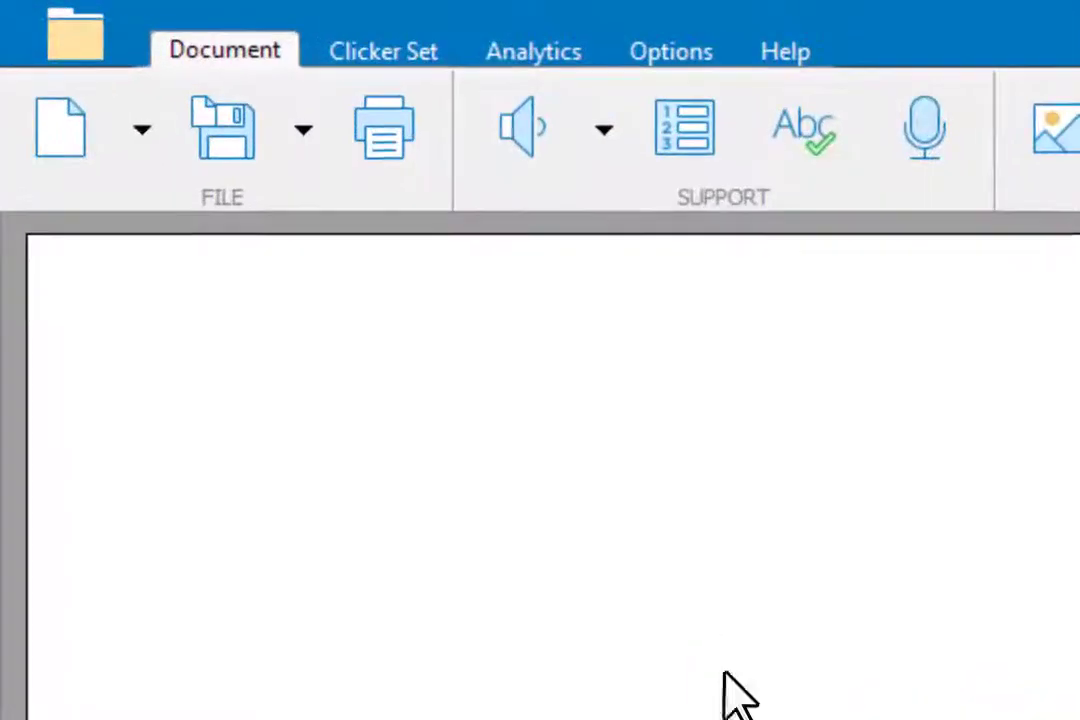
Create a new Clicker Set using the Connect Set writing grid for scaffolded writing.
click(436, 60)
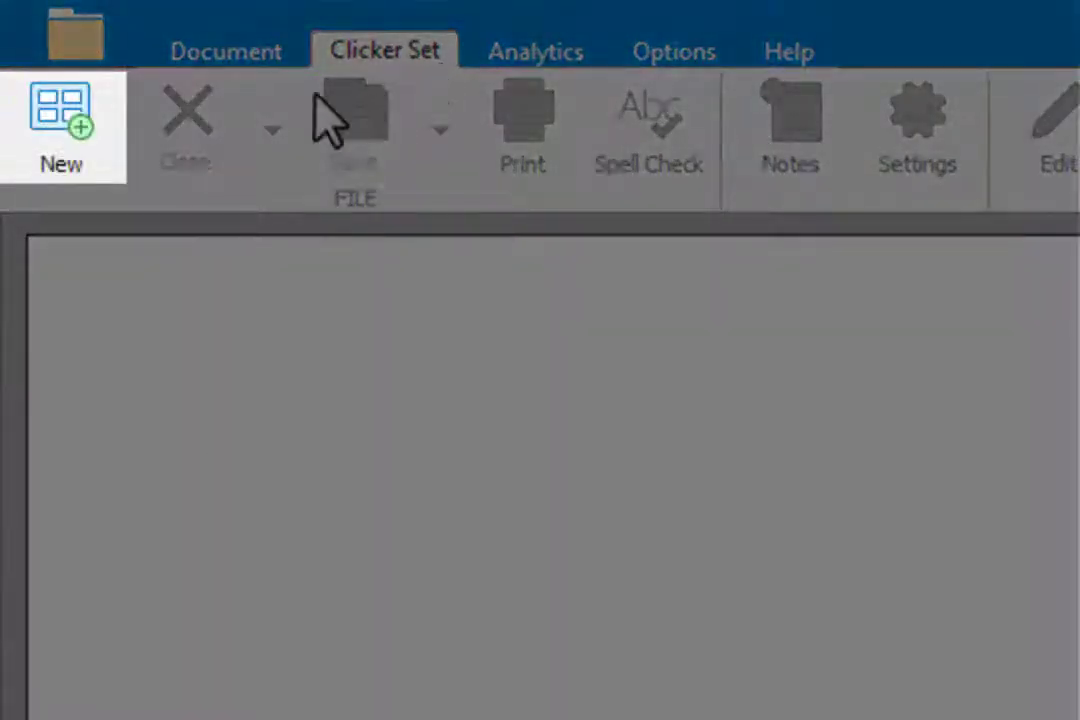
click(106, 147)
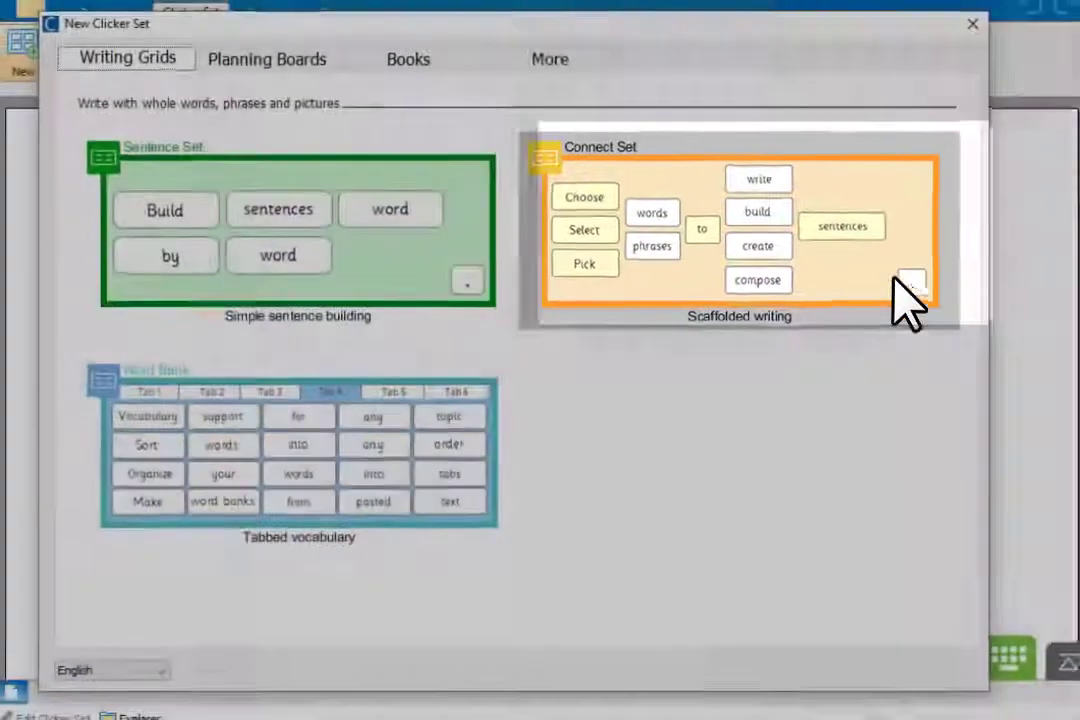
click(905, 300)
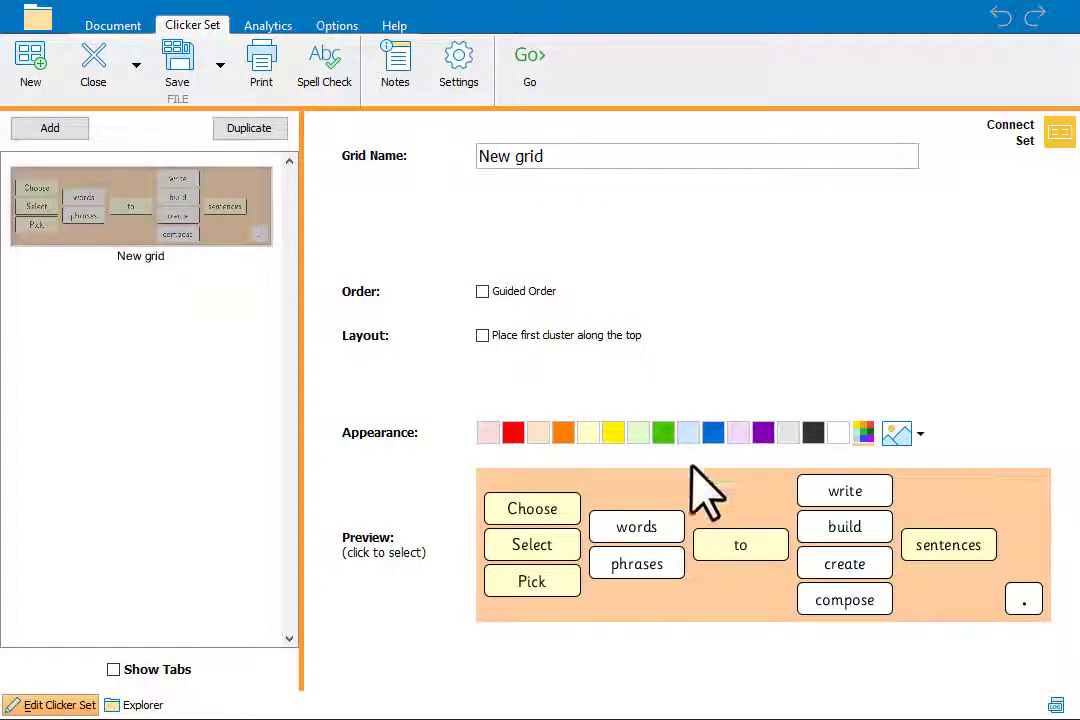
Replace the first cluster's content with "Yesterday (This morning) (This afternoon)", using brackets to keep each phrase in one cell.
click(572, 582)
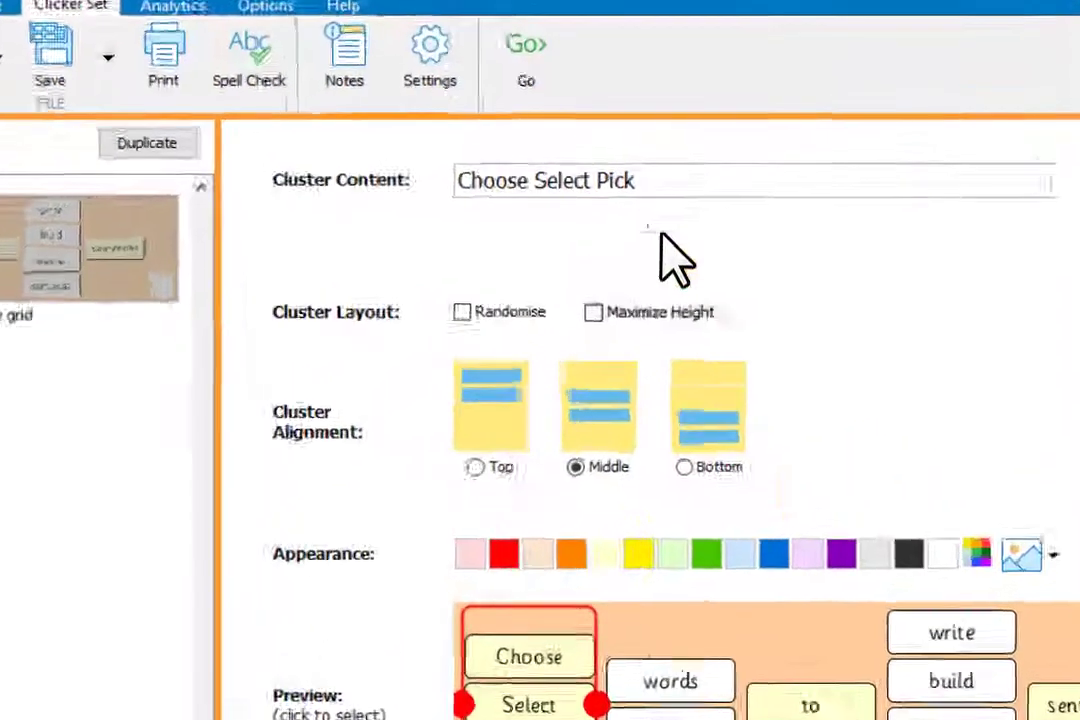
drag(613, 159, 481, 160)
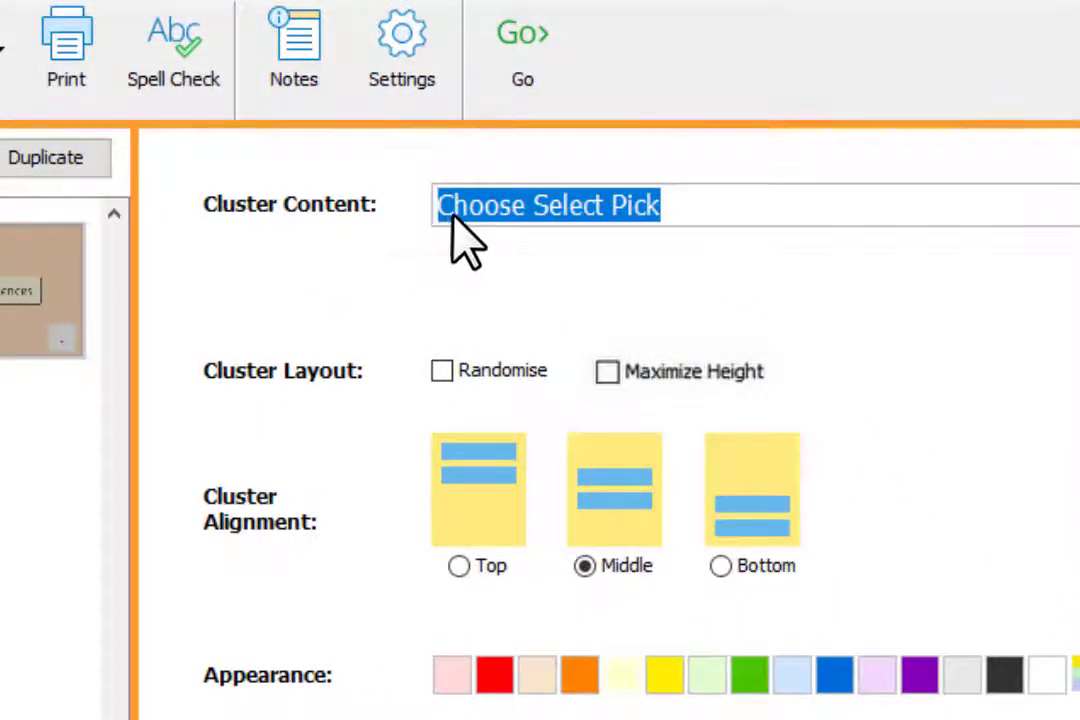
text(Yesterd)
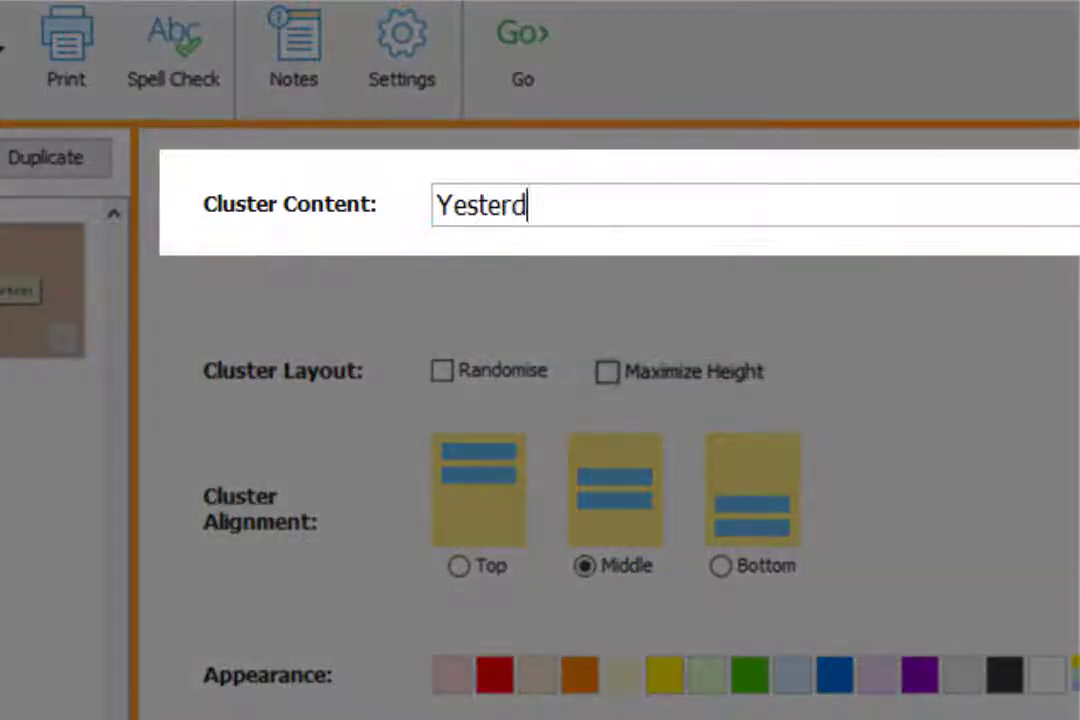
text(ay This)
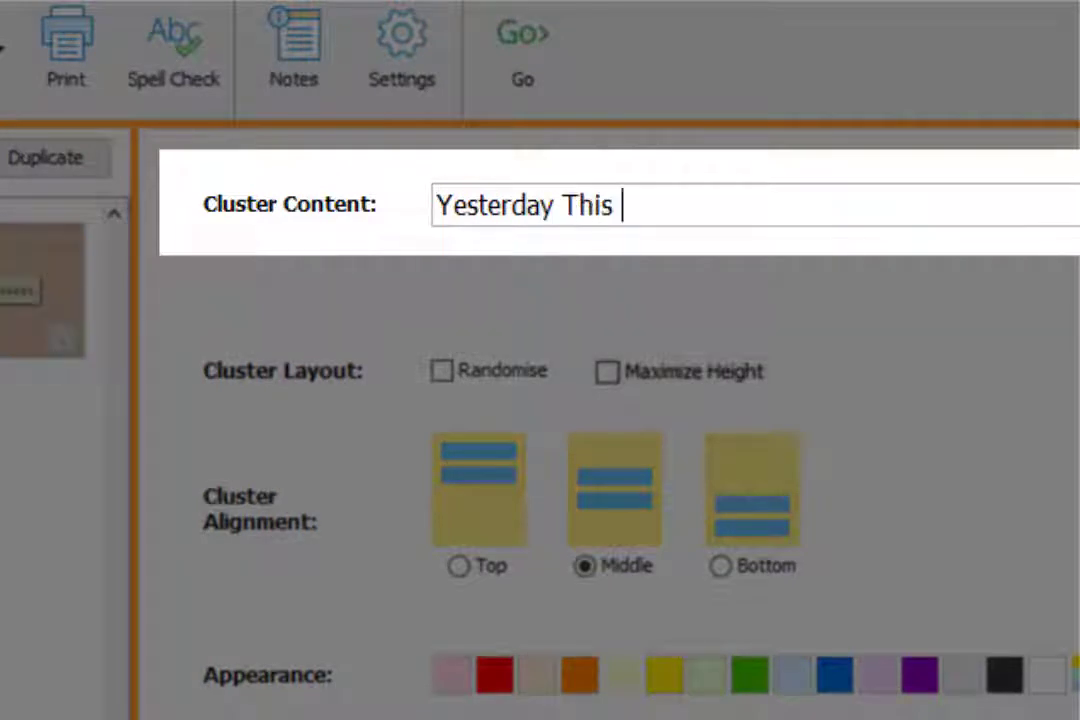
text( morning T)
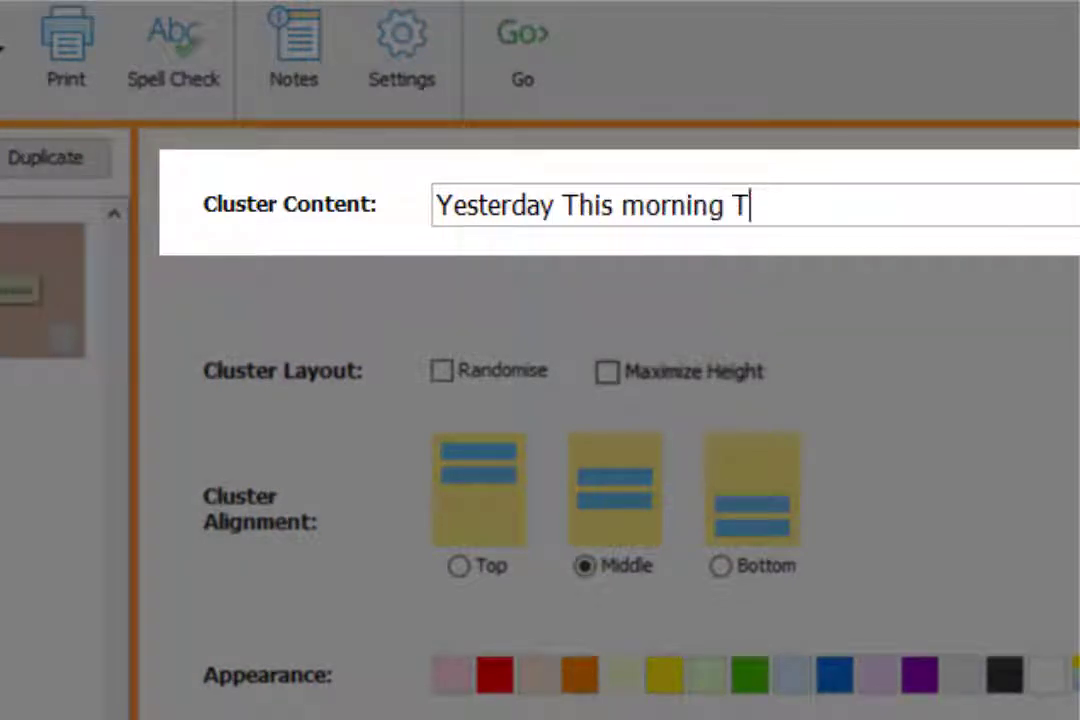
text(his afternoon)
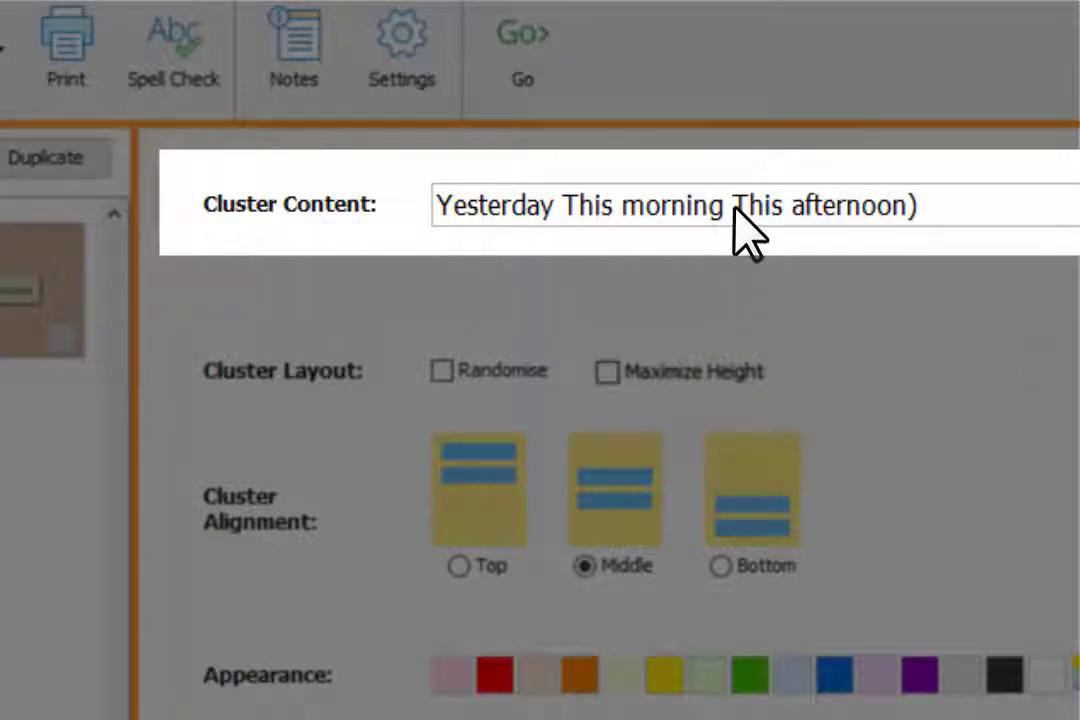
text(()
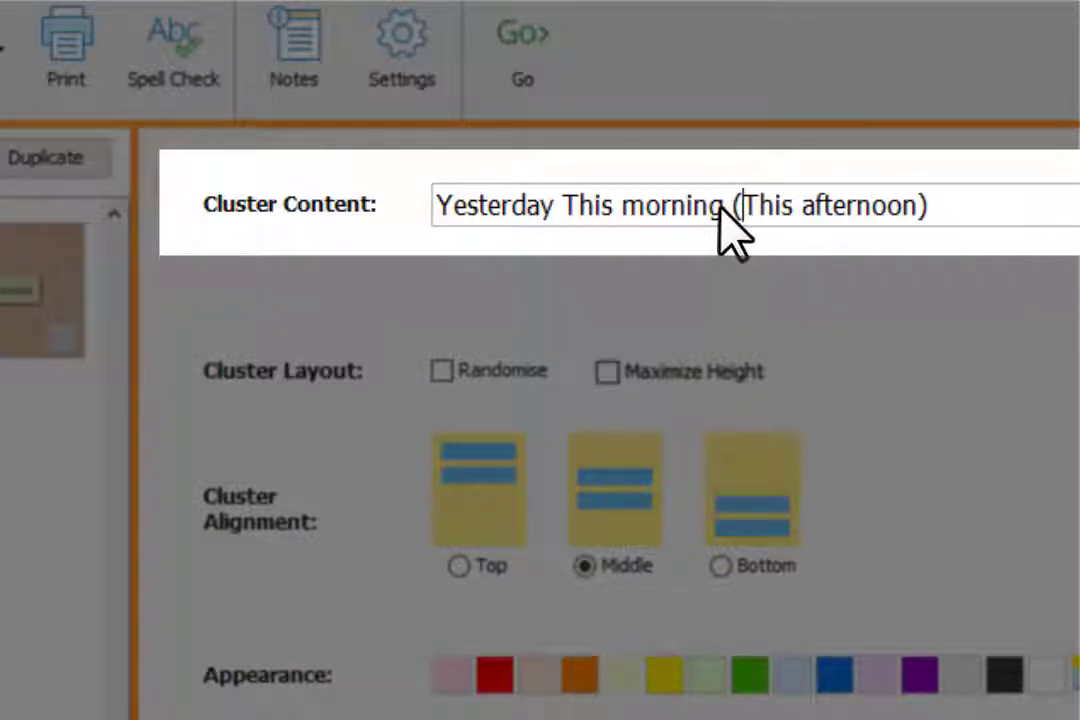
text())
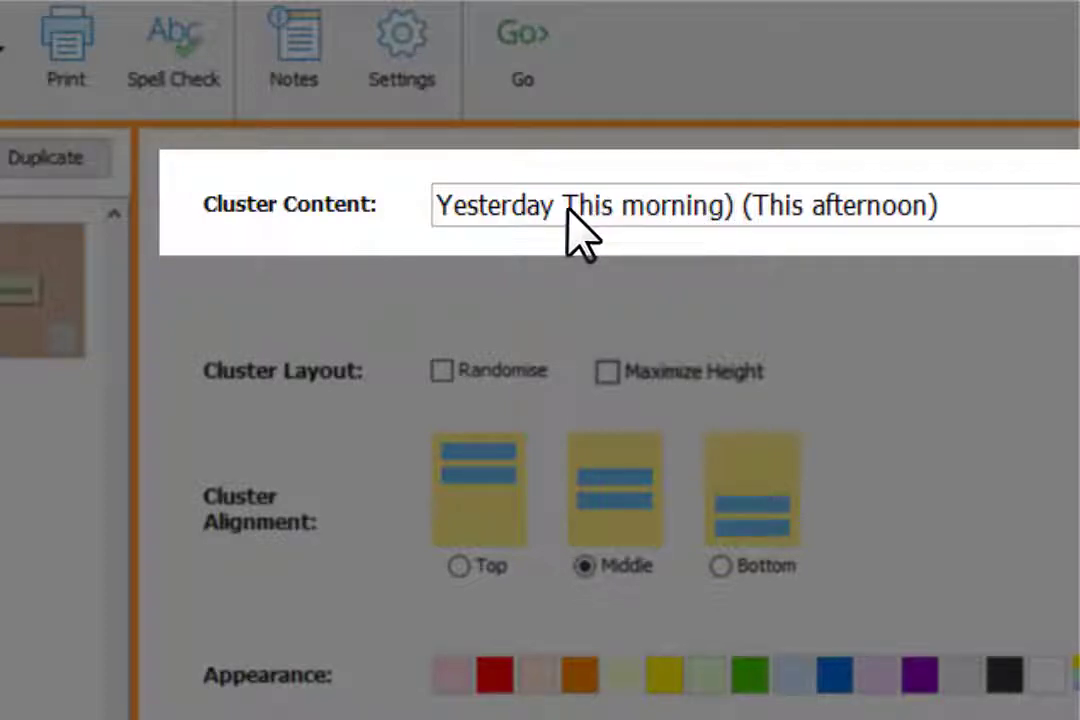
text(()
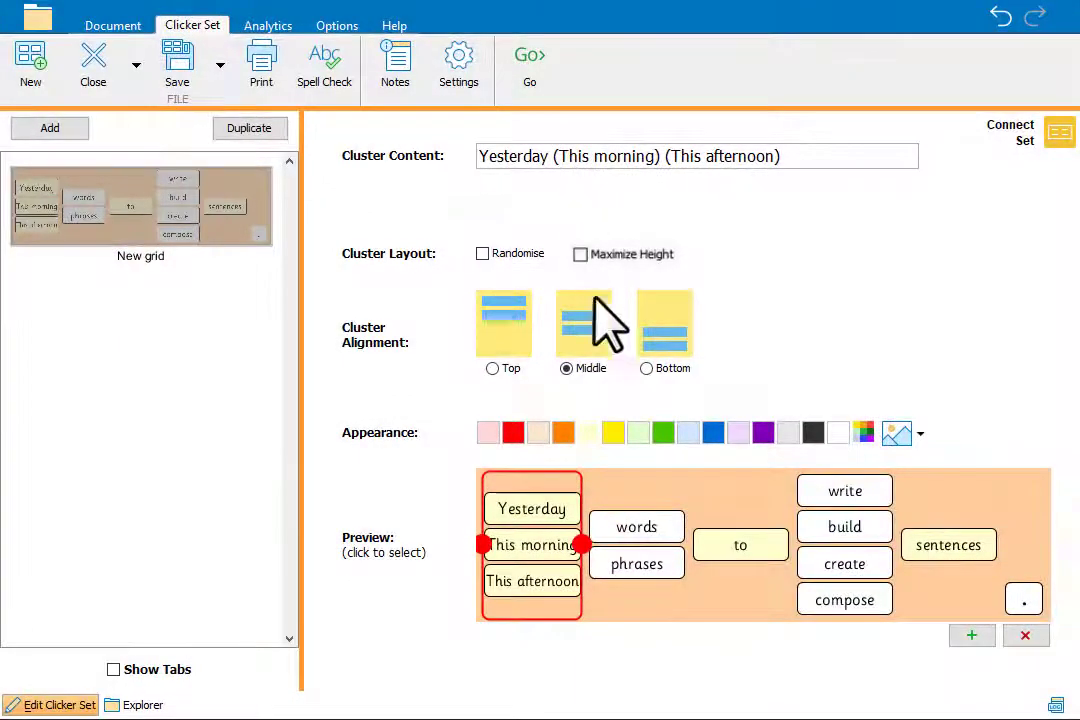
Replace the content of the second cluster, "words phrases", with the single bracketed phrase "(I ate)".
click(622, 505)
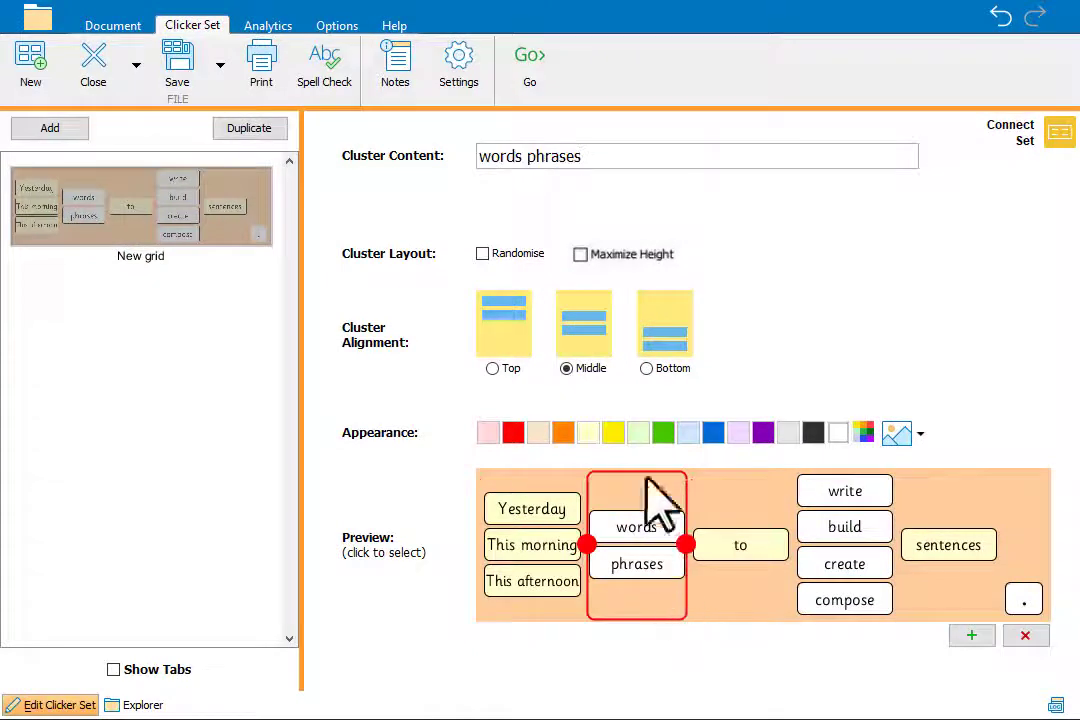
drag(584, 160, 467, 163)
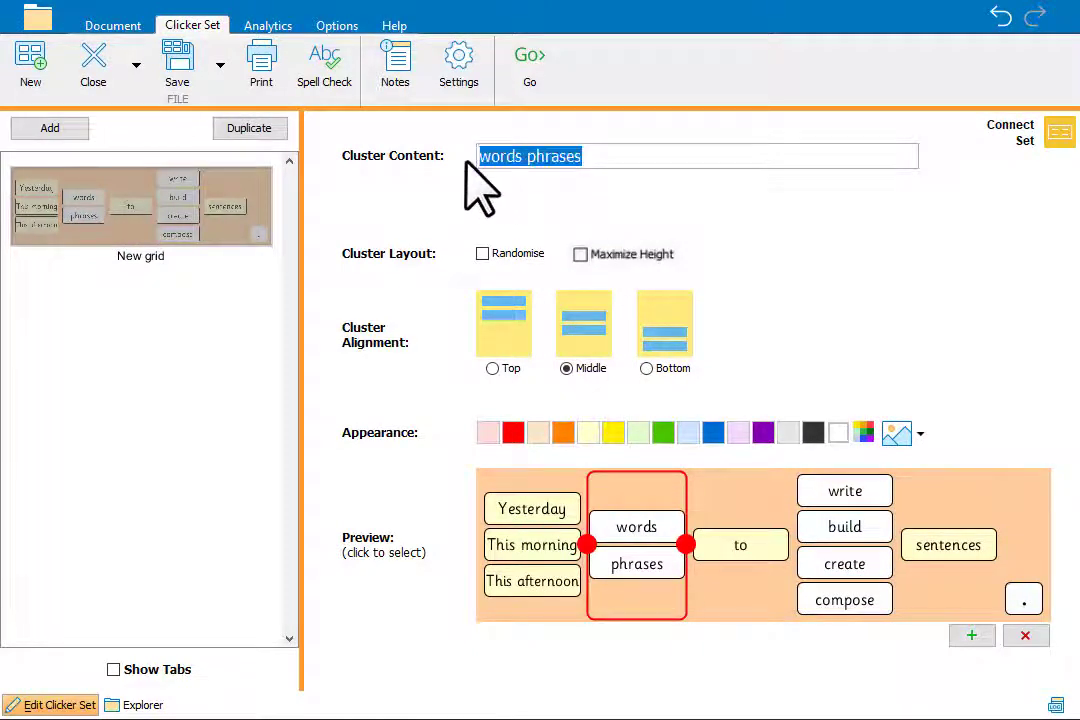
text((I ate)
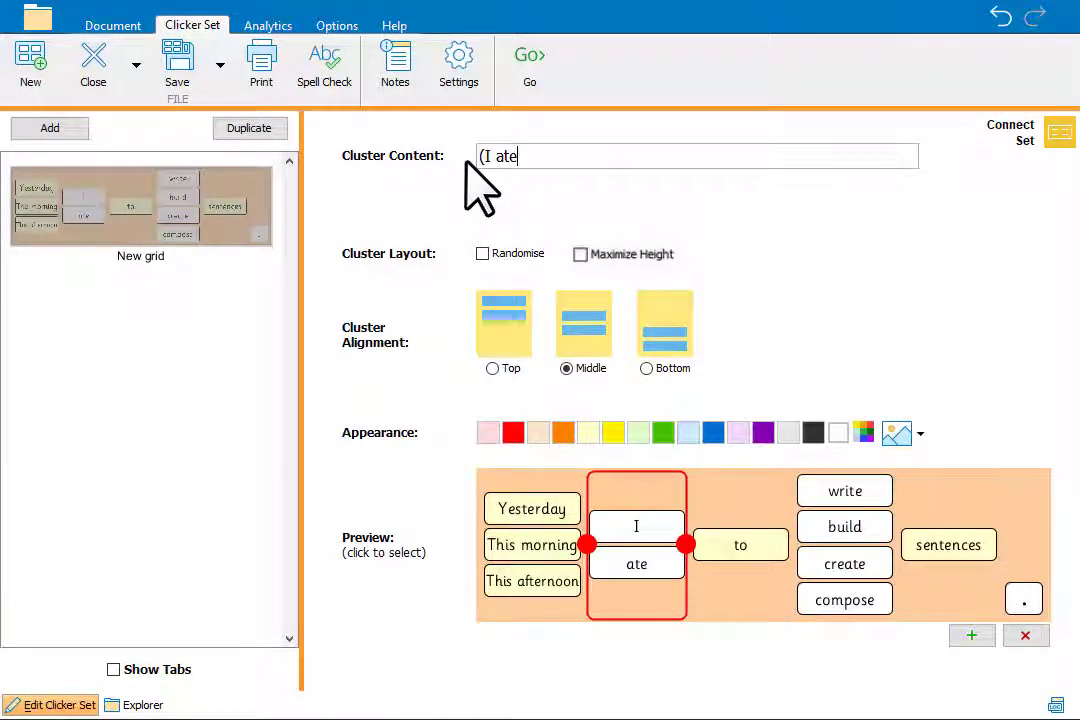
text())
Replace the content of the third cluster, "to", with "a some".
click(733, 548)
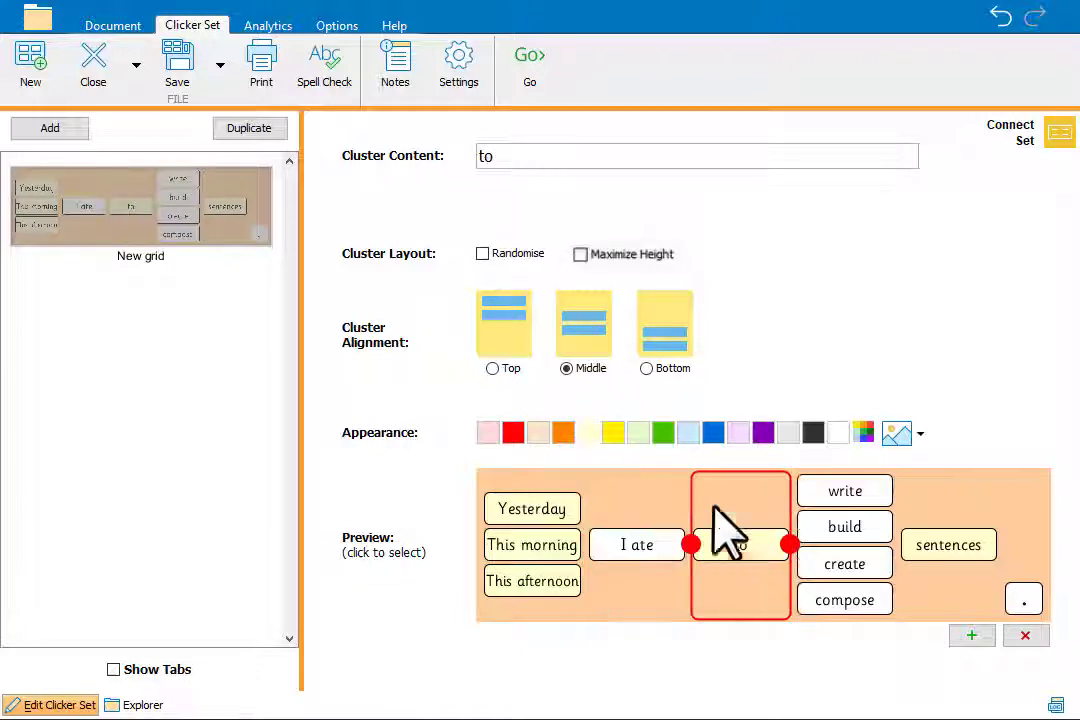
double_click(485, 157)
text(a )
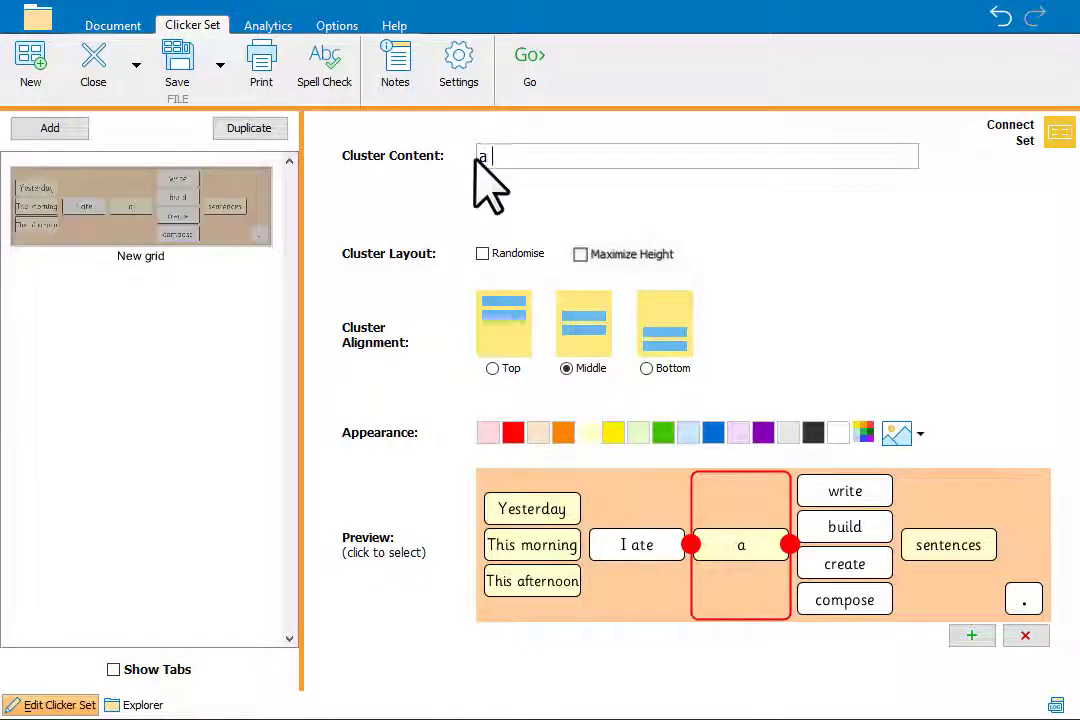
text(some)
Replace the content of the fourth cluster, "write build create compose", with "grapes carrot toast".
click(867, 580)
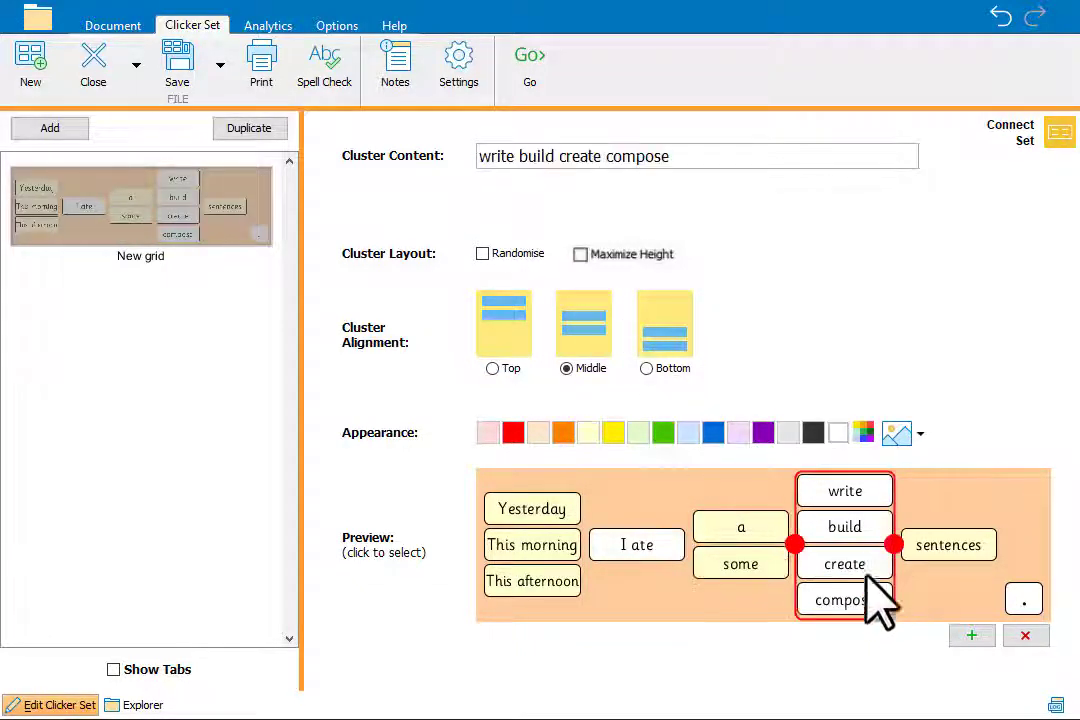
drag(672, 157, 470, 156)
text(g)
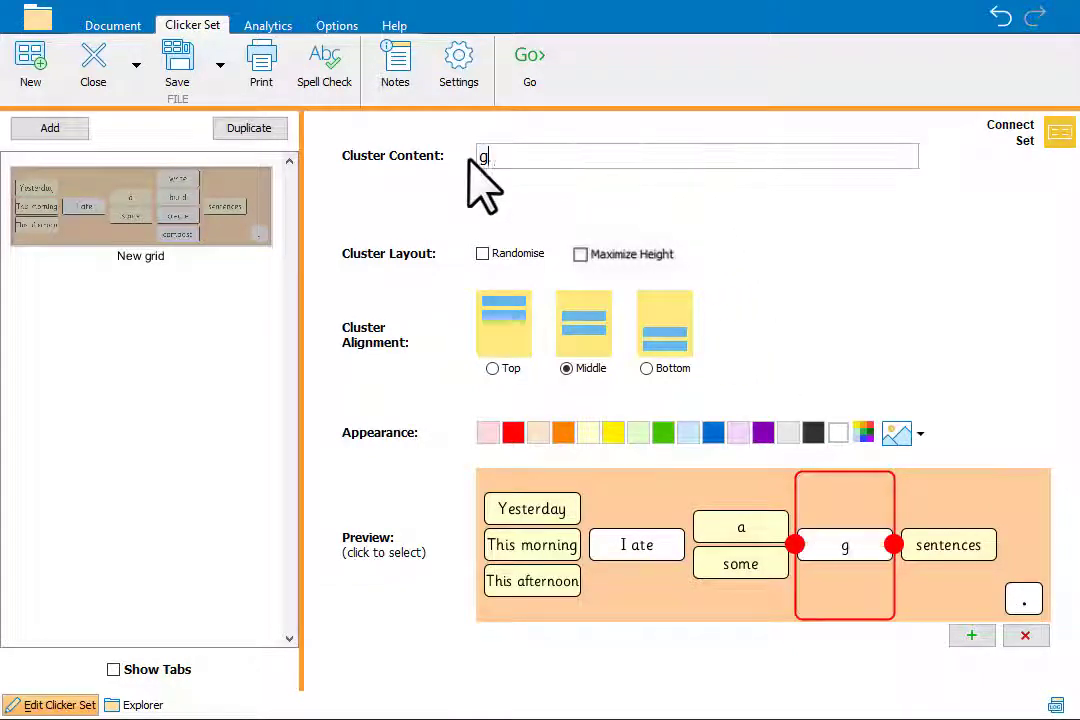
text(rapes carrot)
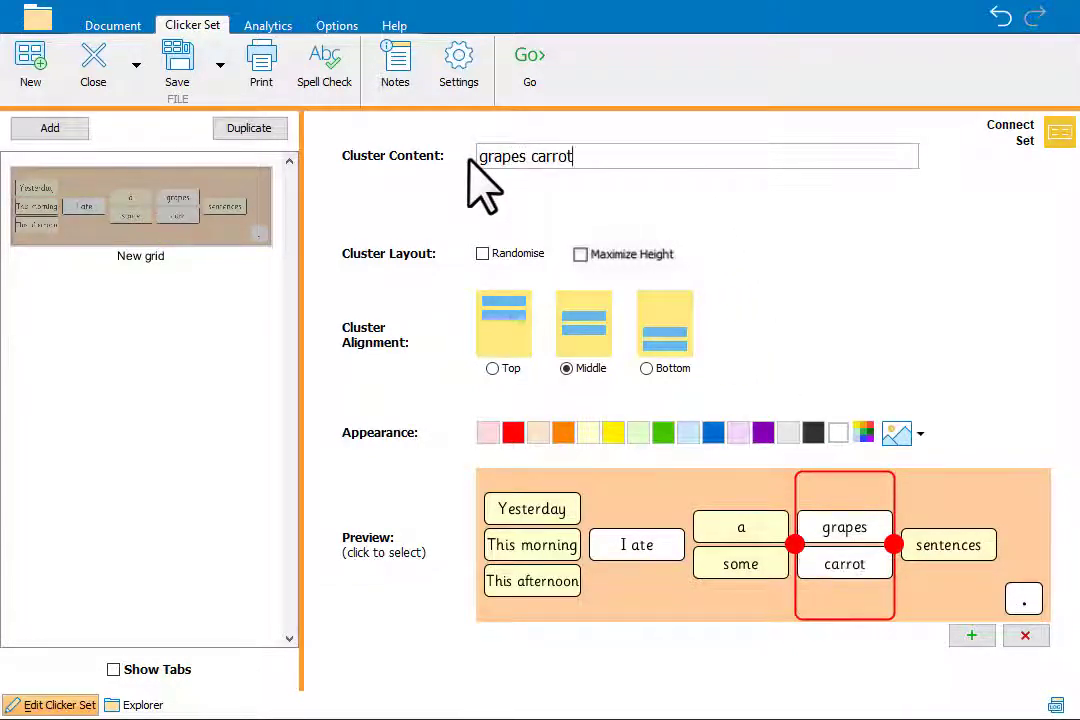
text( toast)
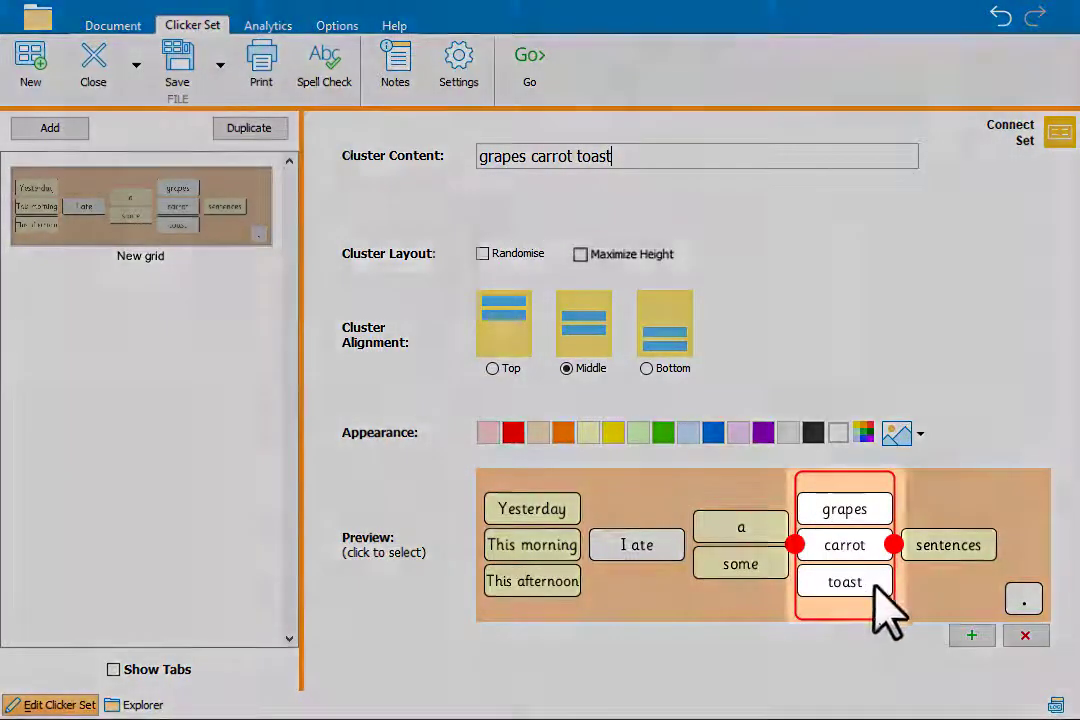
Change the text of the "toast" cell in the fourth cluster to "cereal".
click(872, 583)
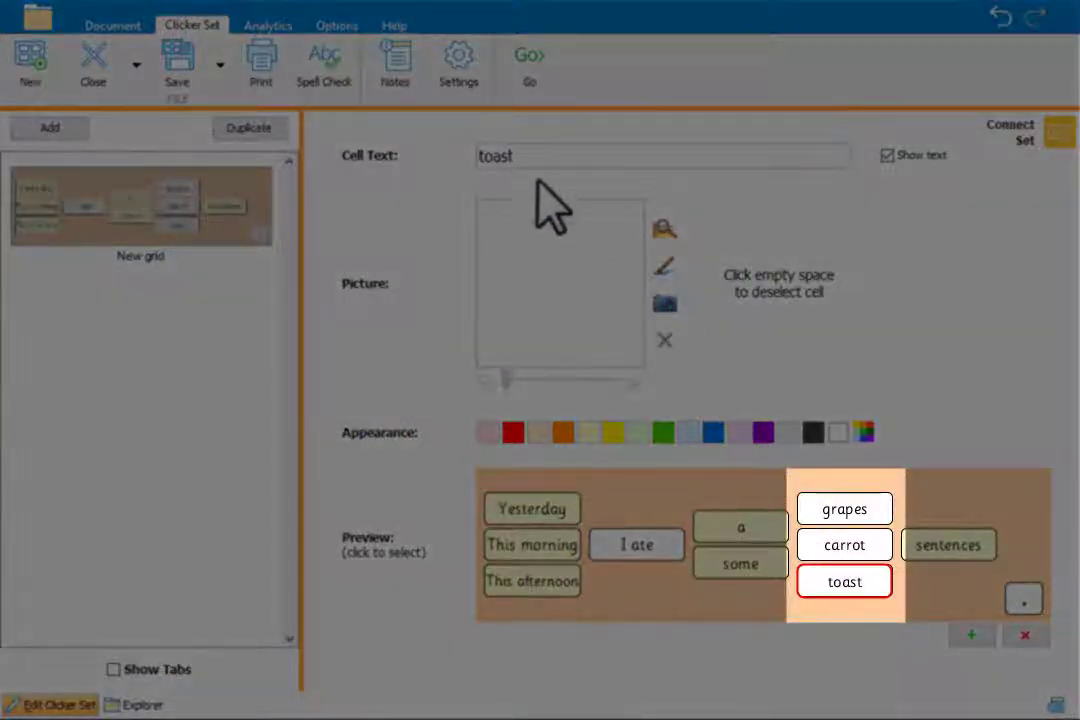
double_click(466, 158)
text(cer)
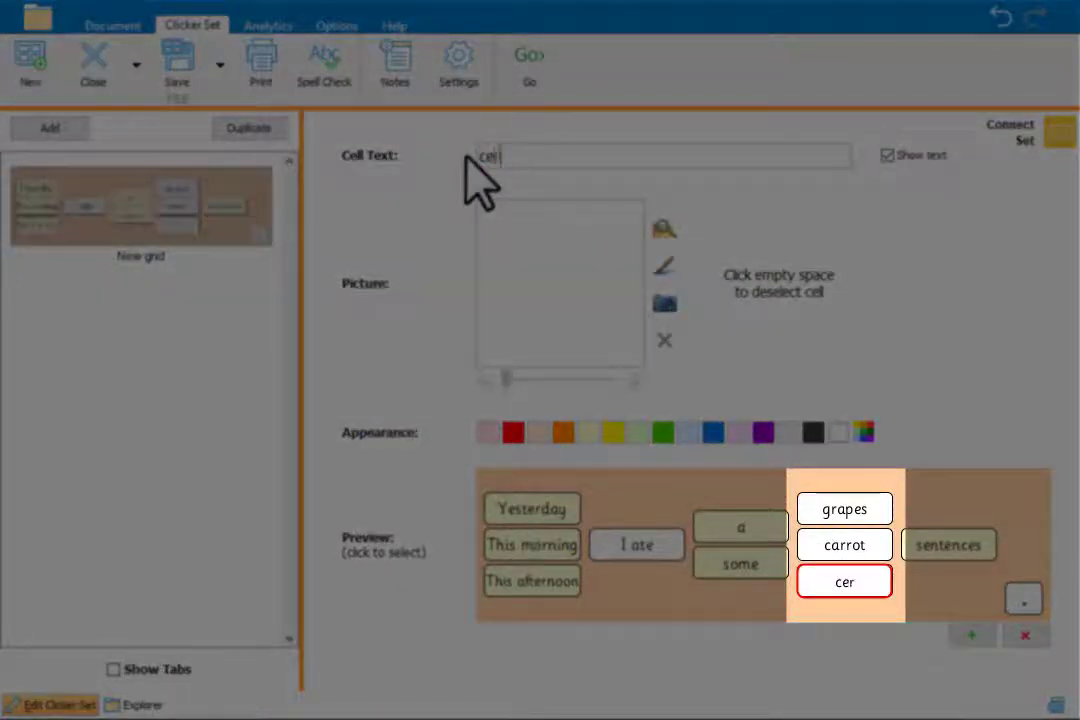
text(eal)
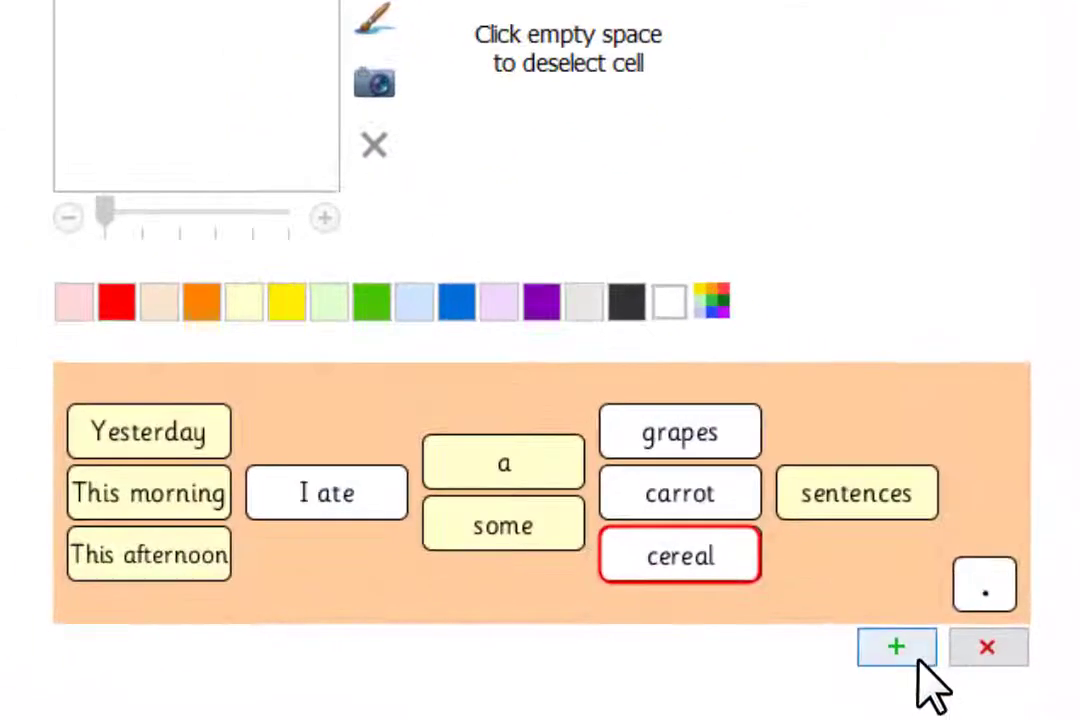
Add a fourth cell below "cereal" in the food cluster and label it "sandwich".
click(975, 636)
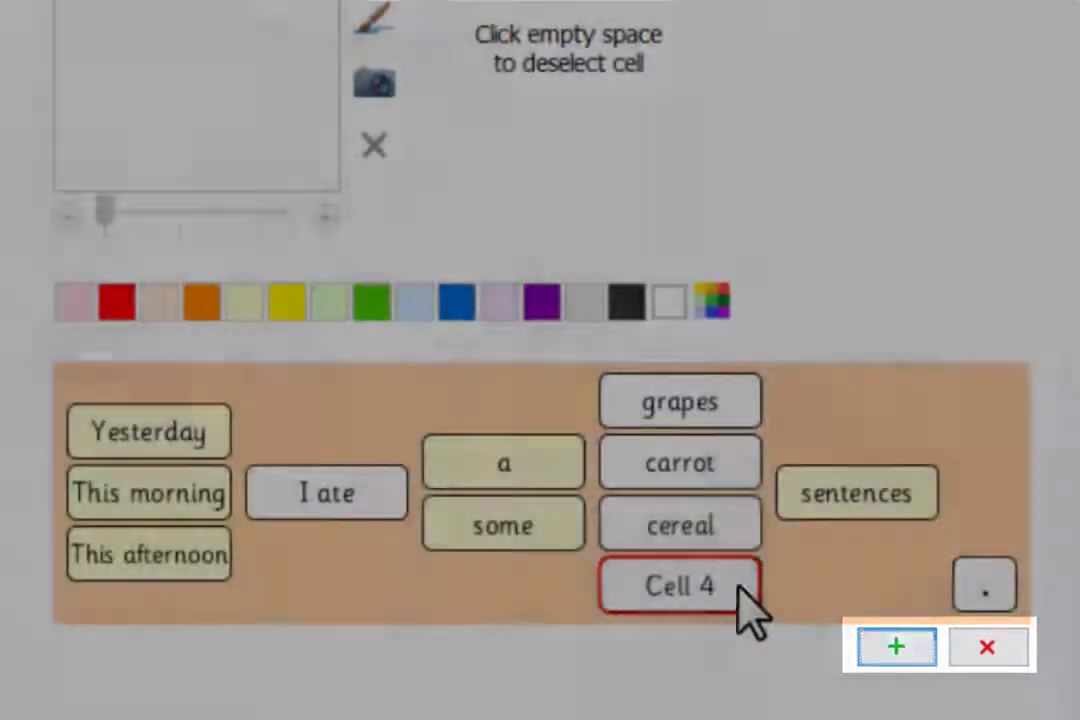
click(737, 590)
text(sandwich)
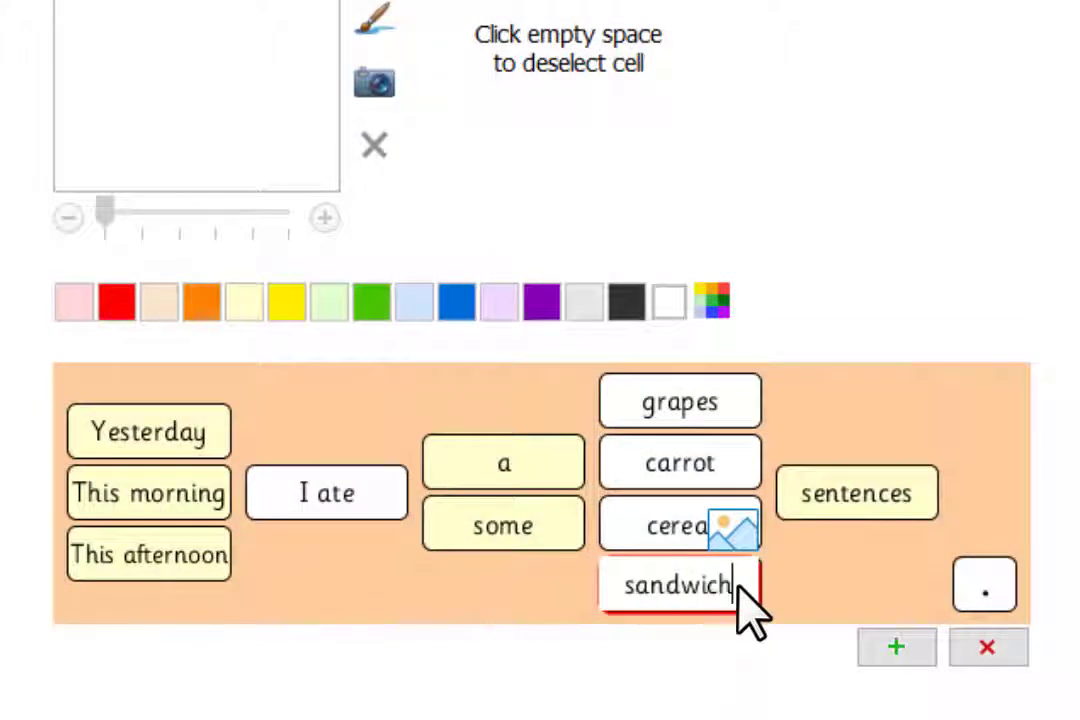
click(768, 676)
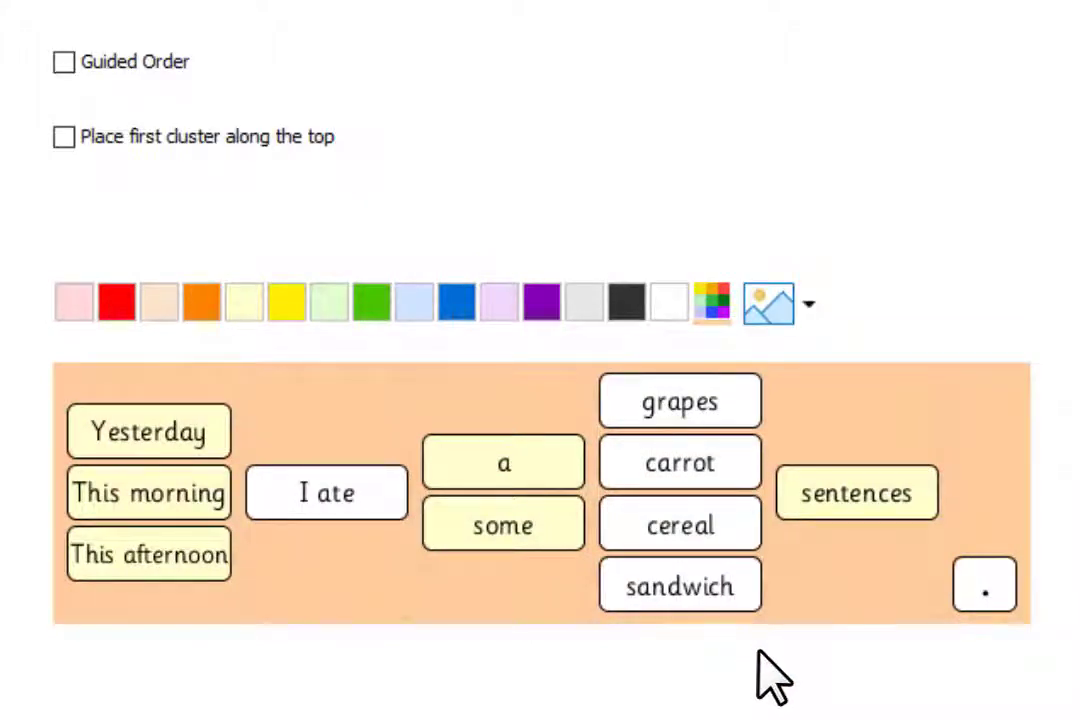
Delete the "sentences" cluster and narrow the full stop cluster so the food cluster beside it becomes wider.
click(845, 585)
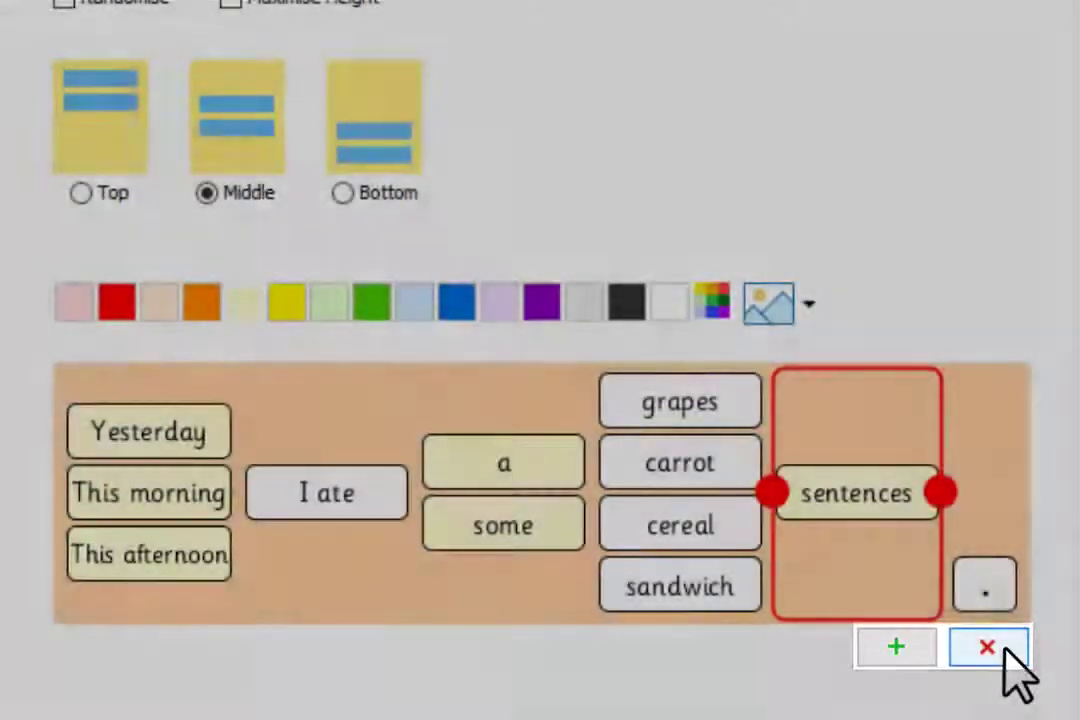
click(1003, 648)
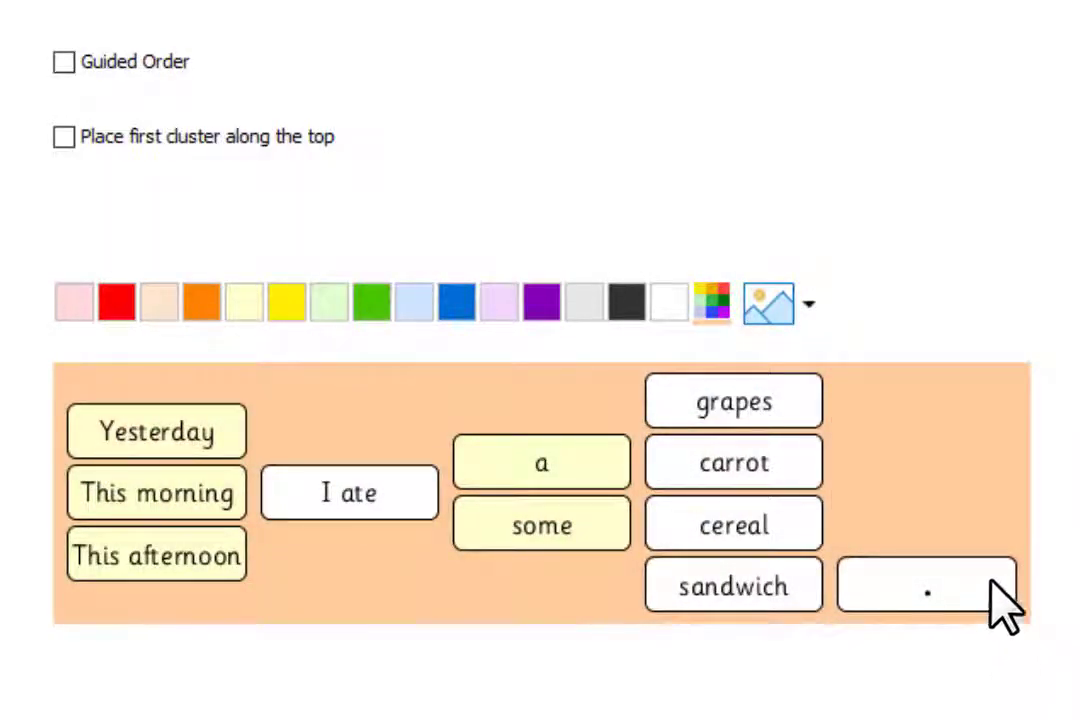
click(975, 540)
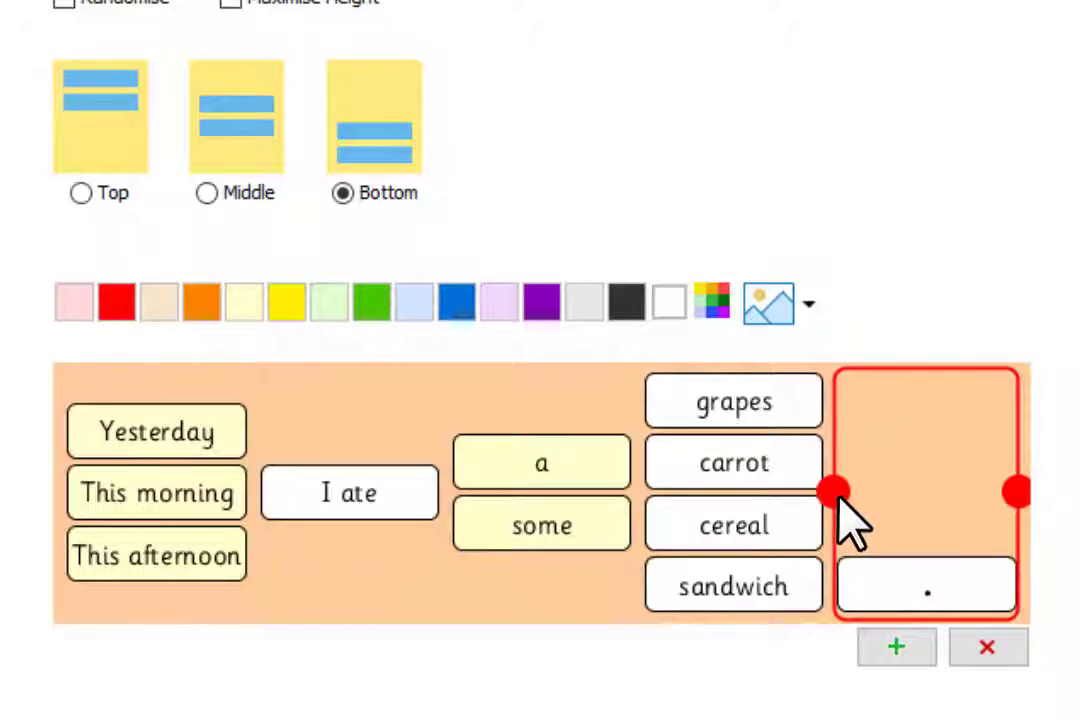
drag(843, 498, 950, 498)
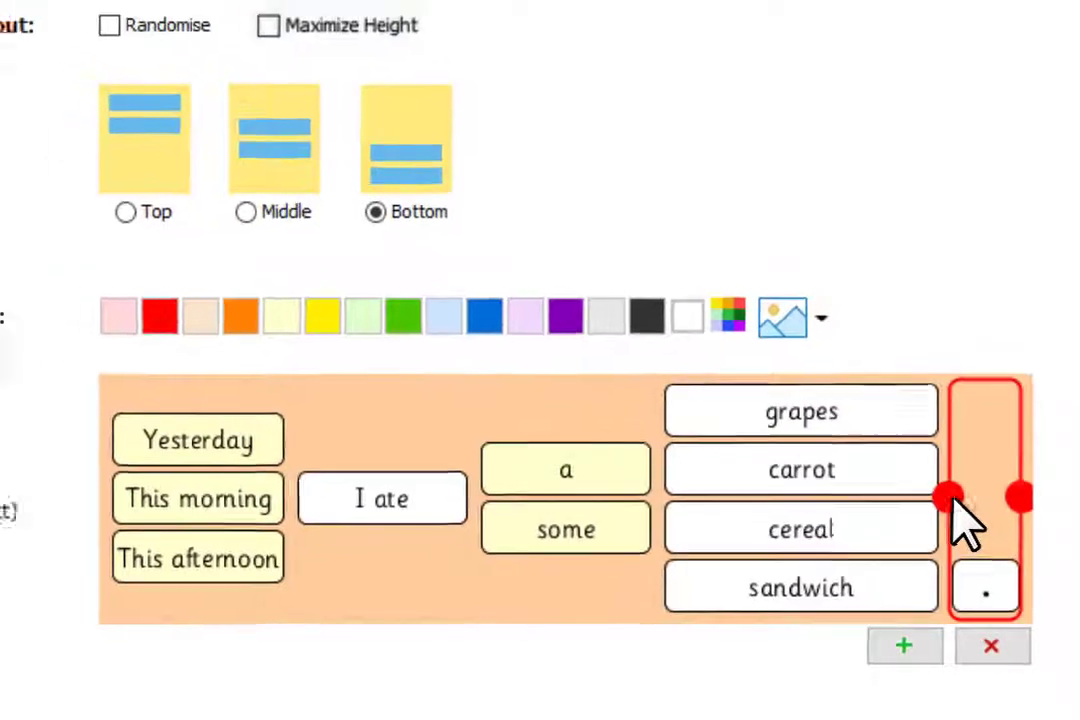
View the library pictures offered for the "grapes" cell and close the picture browser without inserting one.
click(916, 440)
click(907, 408)
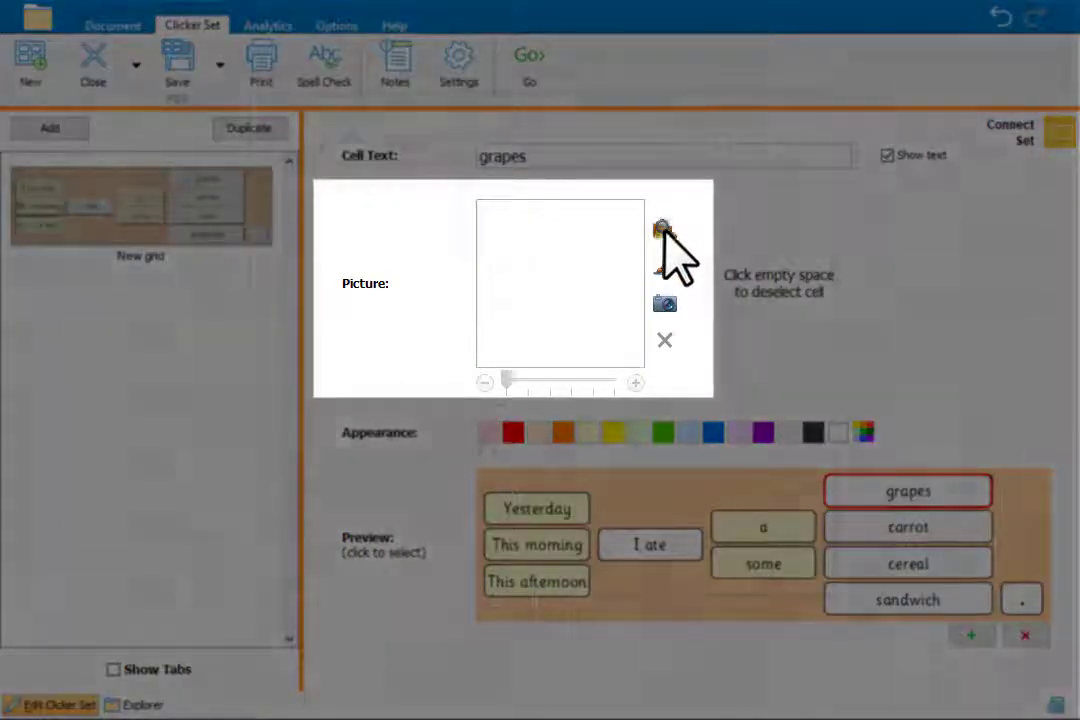
click(665, 232)
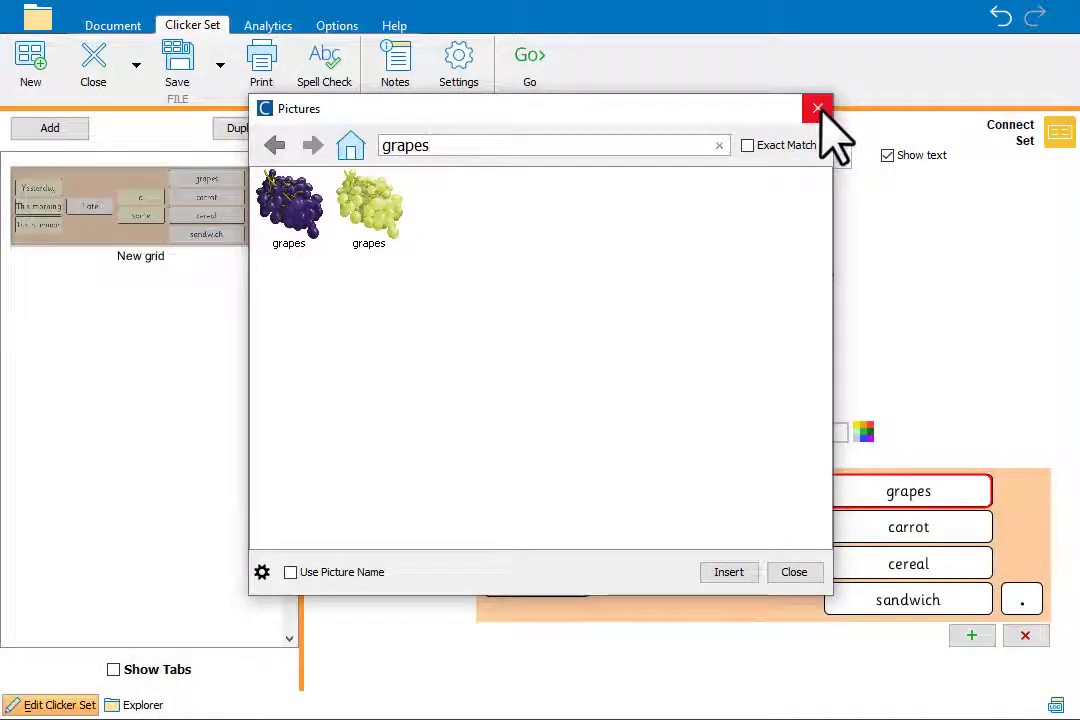
click(818, 108)
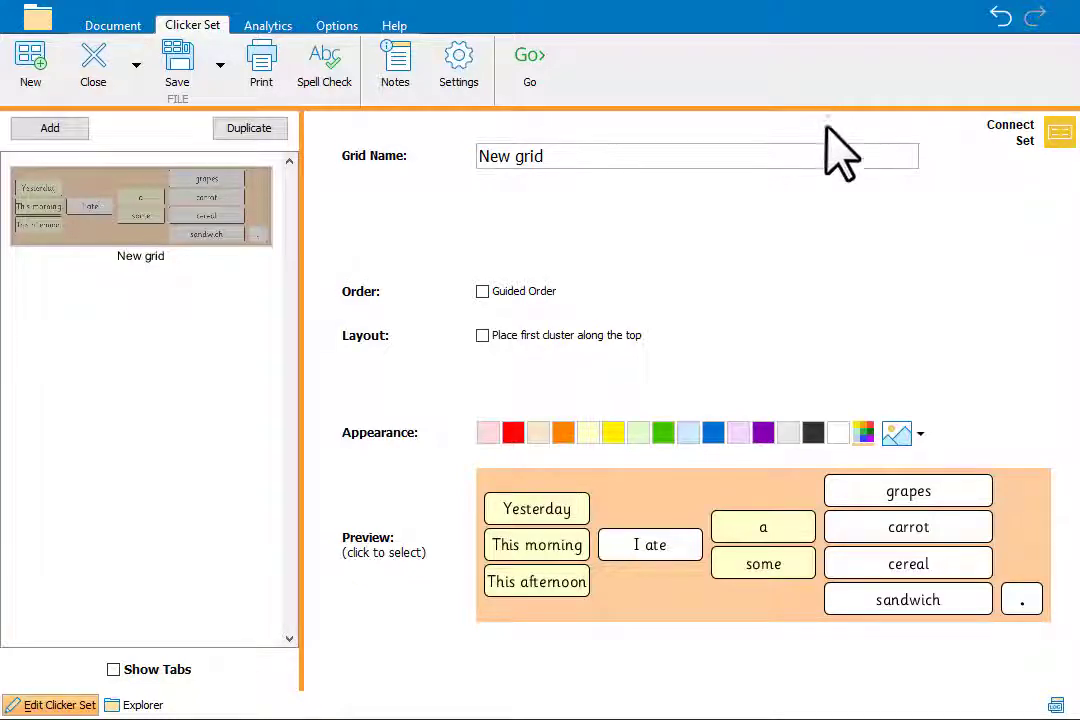
Picturize the cells of the food cluster from CrickPix2, ignoring high frequency words, and maximize the cluster's height.
click(970, 552)
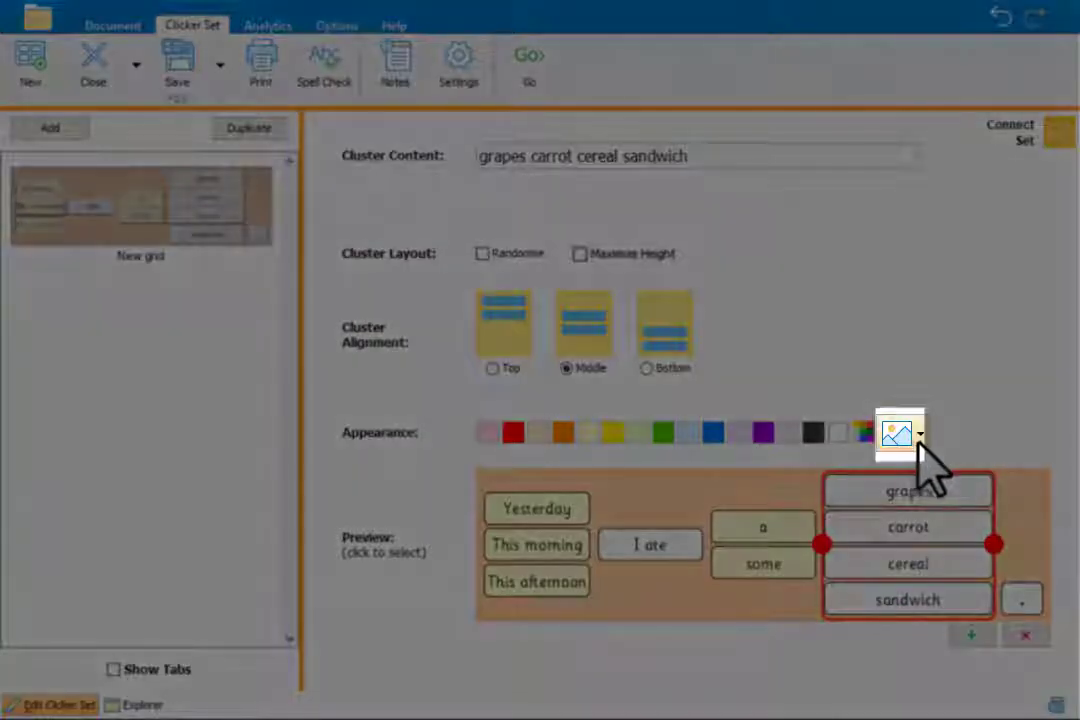
click(918, 436)
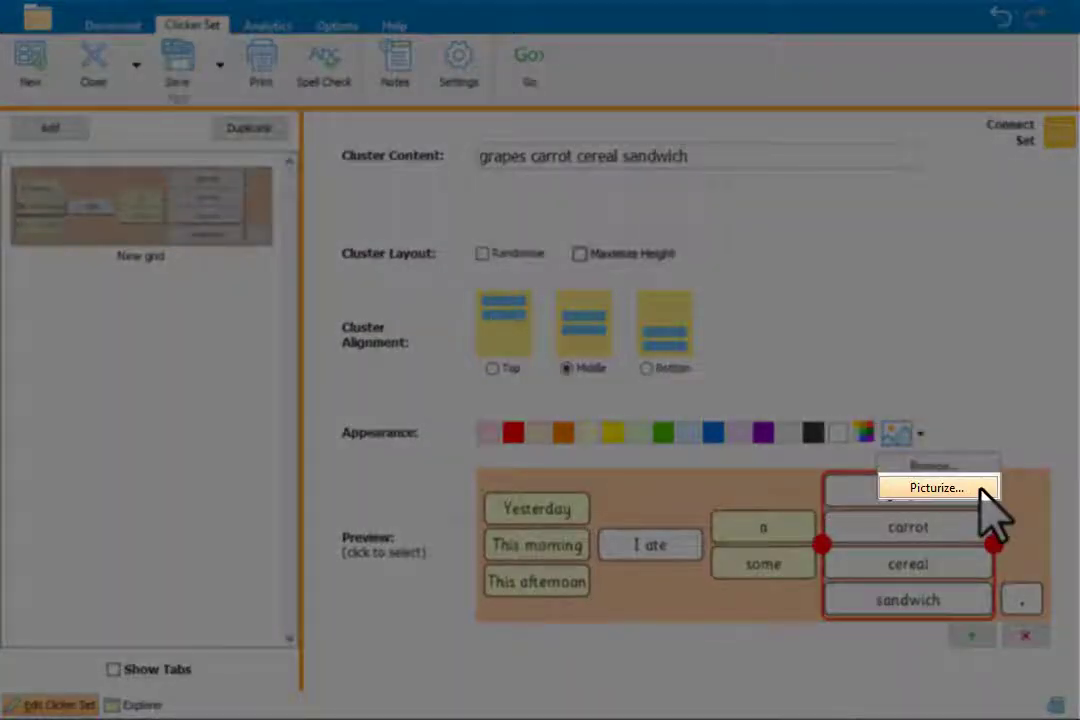
click(978, 487)
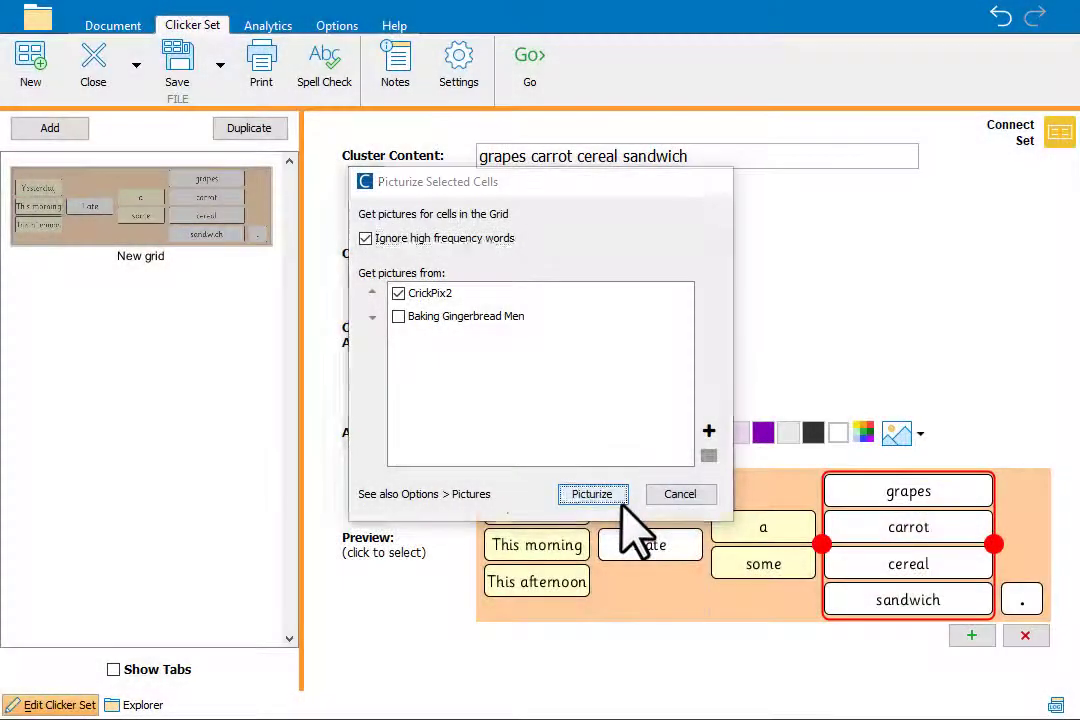
click(620, 498)
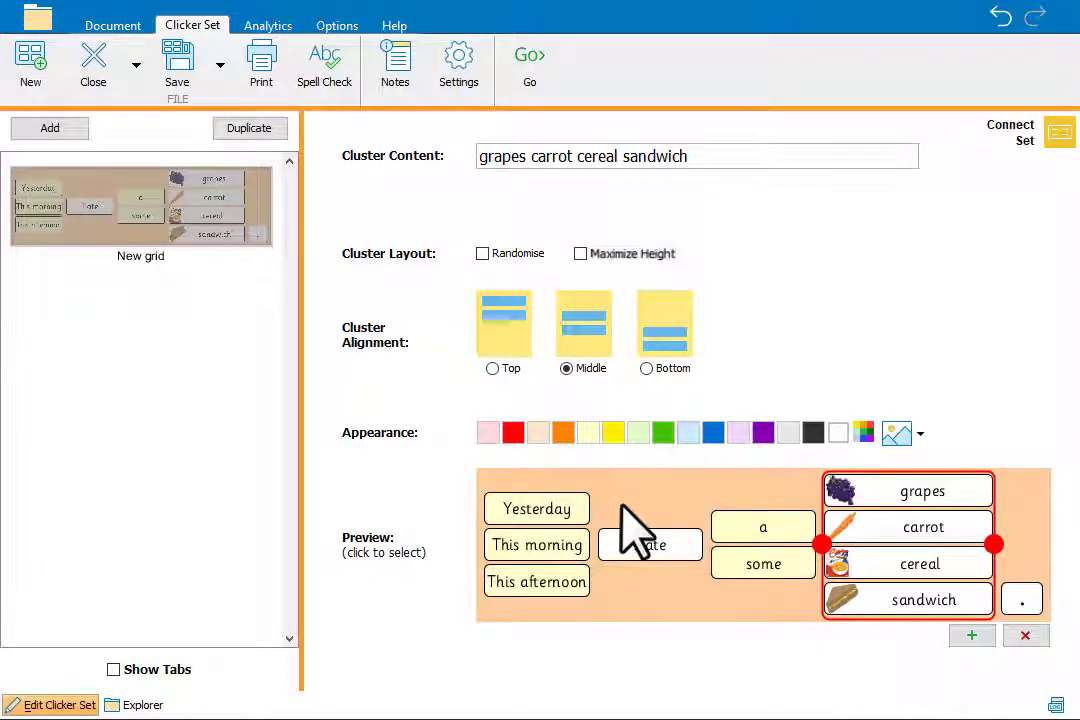
click(580, 253)
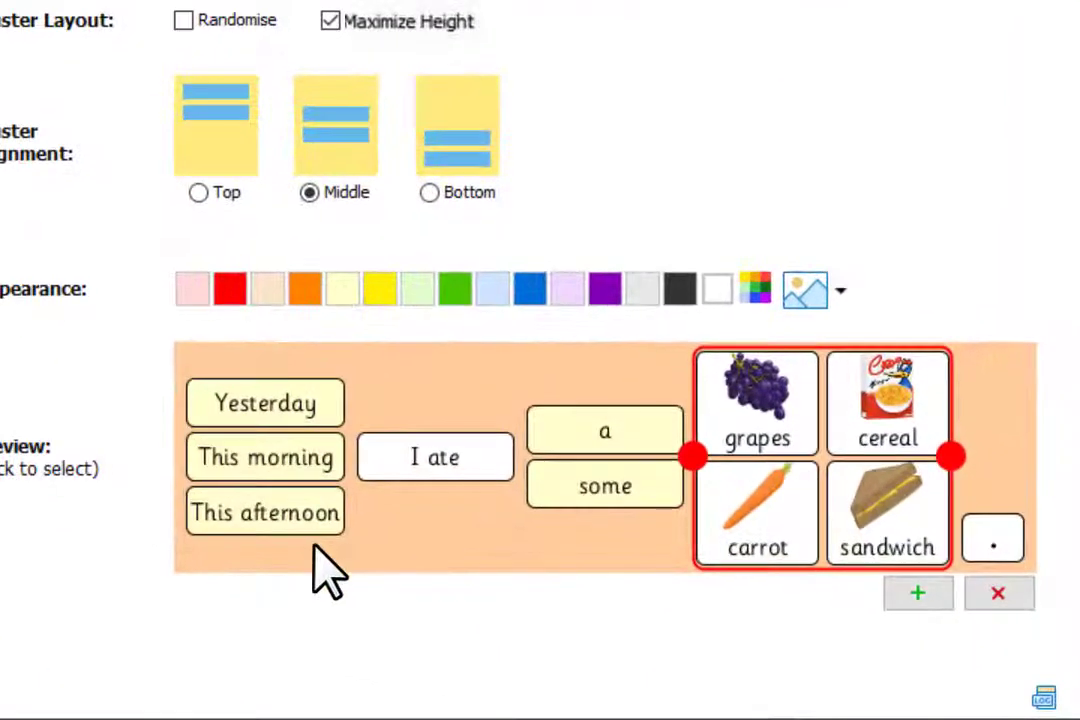
Colour the cells of the first cluster, with "Yesterday", "This morning" and "This afternoon", green.
click(569, 605)
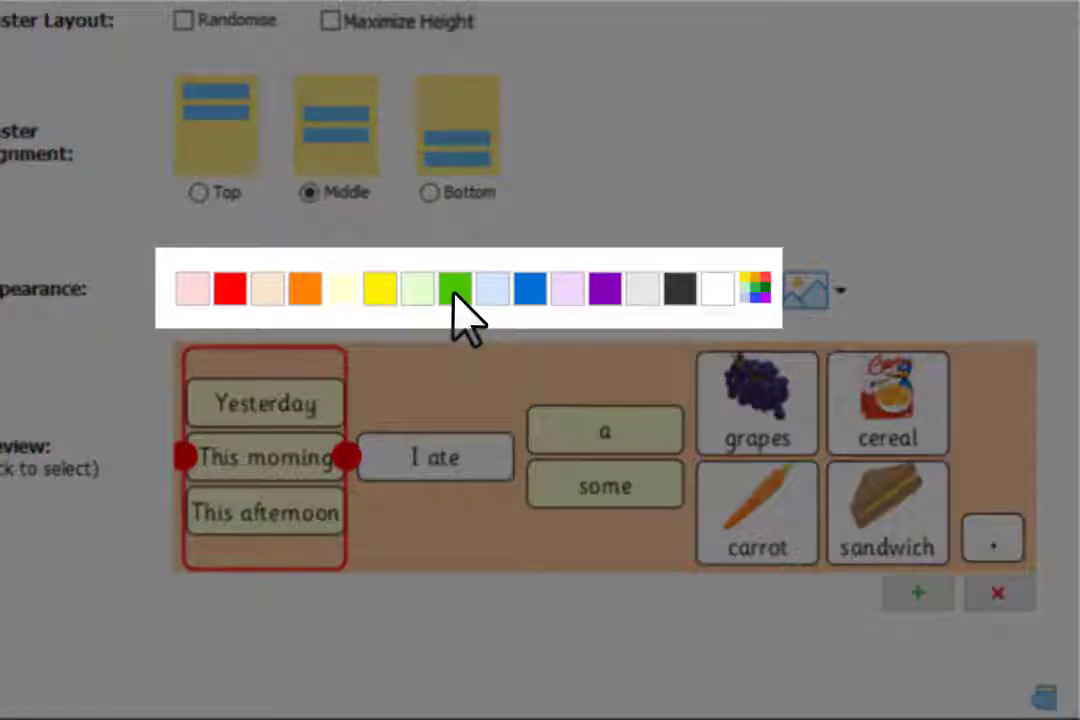
click(452, 298)
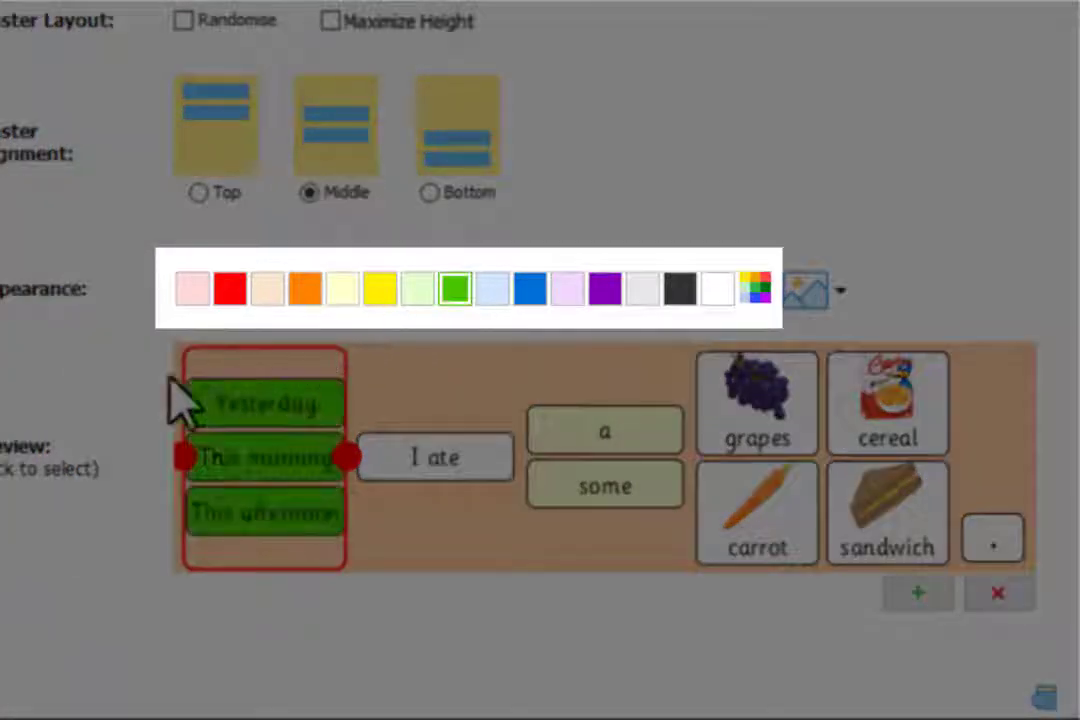
Set the grid's background to light blue and place the first cluster along the top.
click(120, 420)
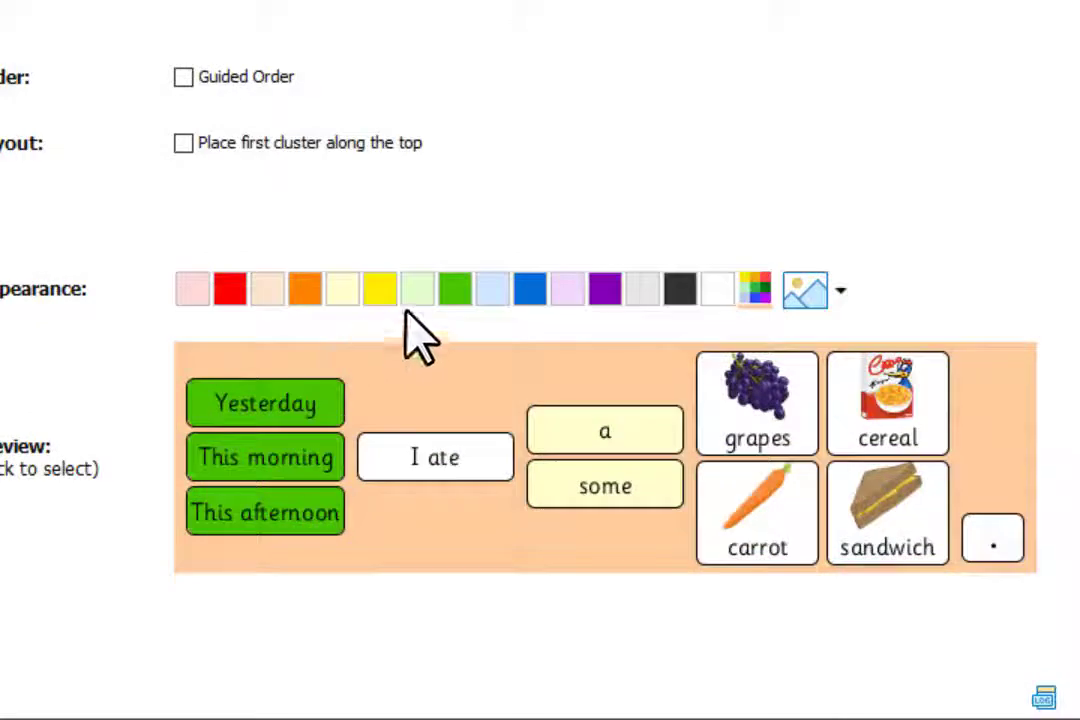
click(492, 289)
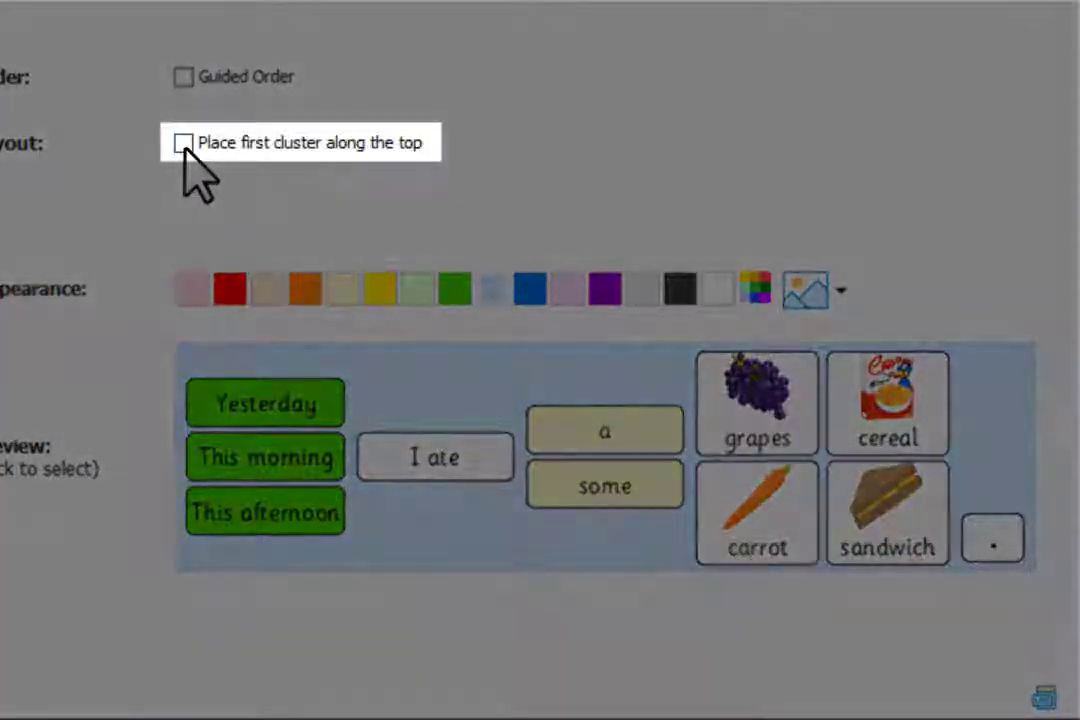
click(183, 143)
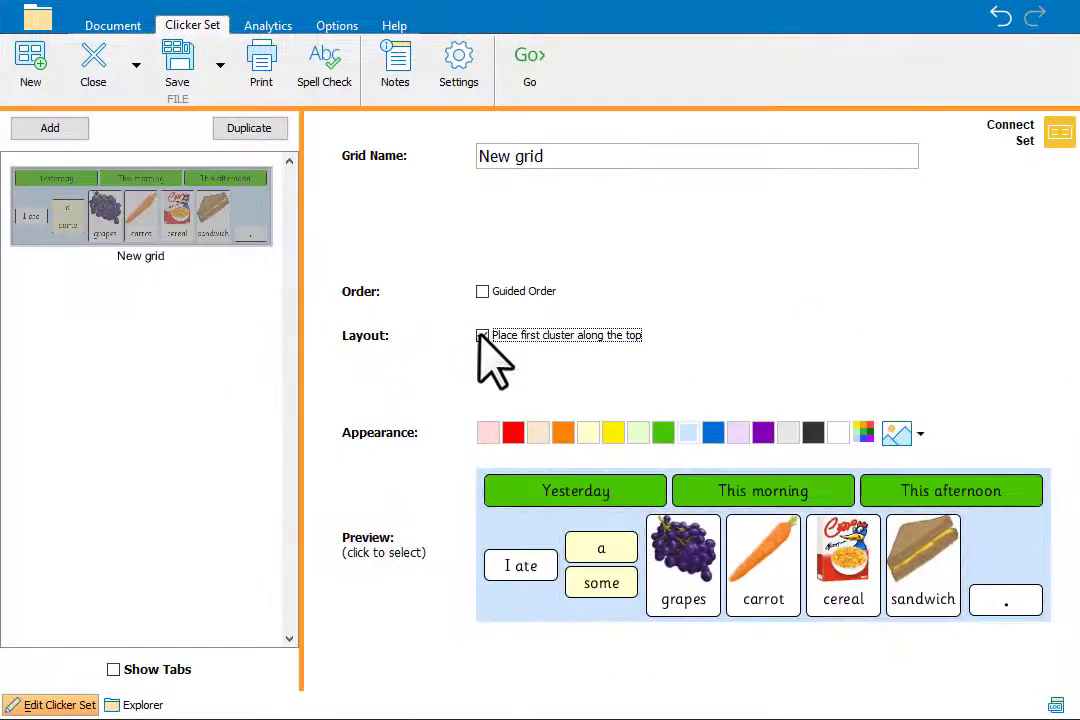
Duplicate the food grid and add another new default grid to the set.
click(255, 128)
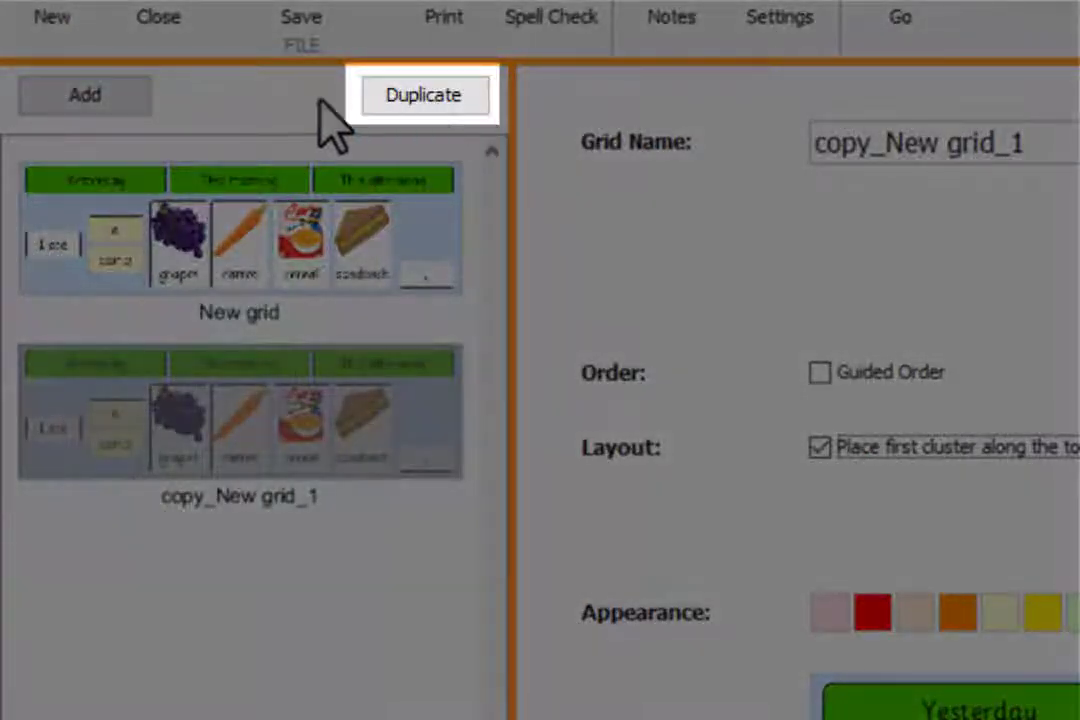
click(128, 100)
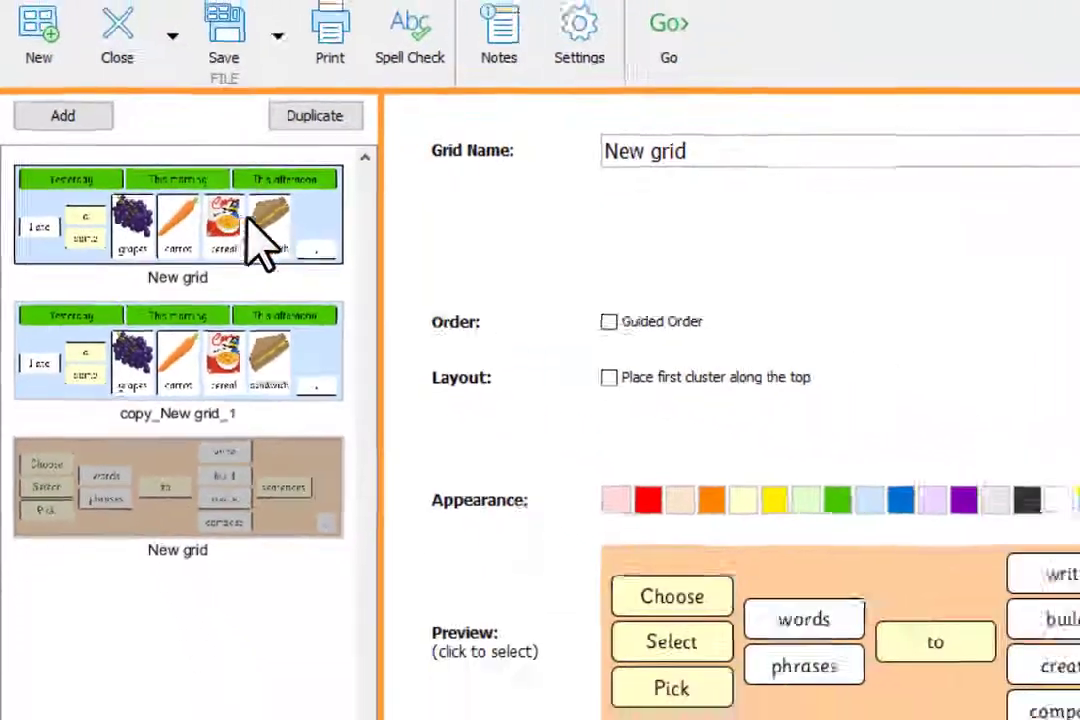
Return to the first food grid and run the Clicker Set to use it with a document.
click(339, 246)
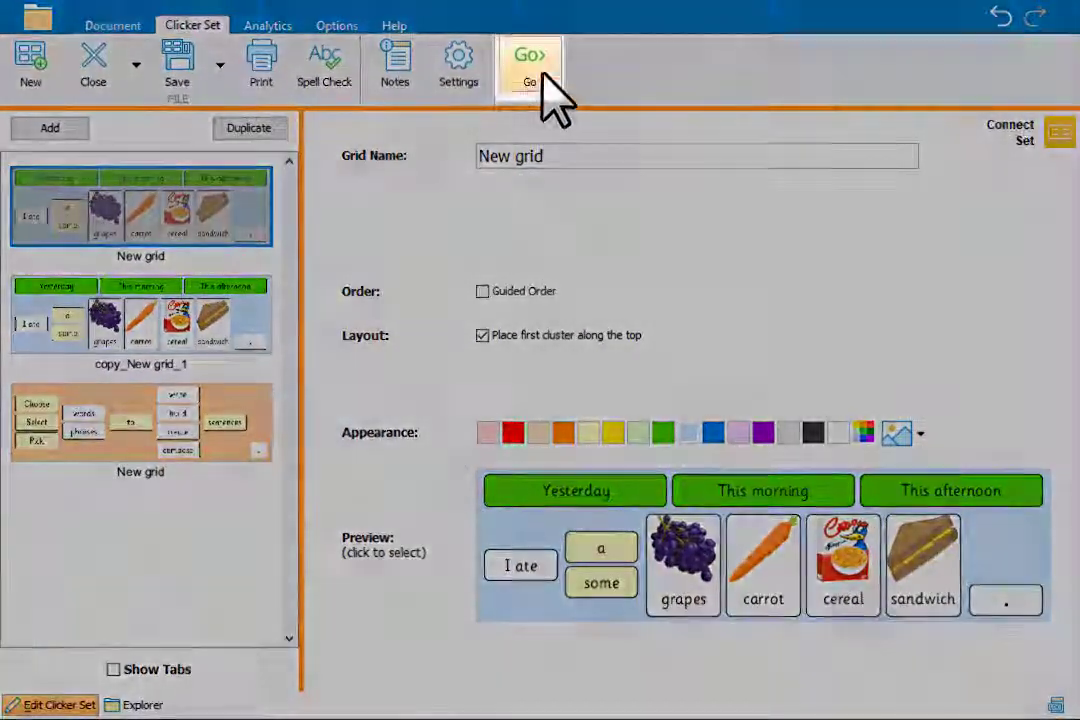
click(543, 74)
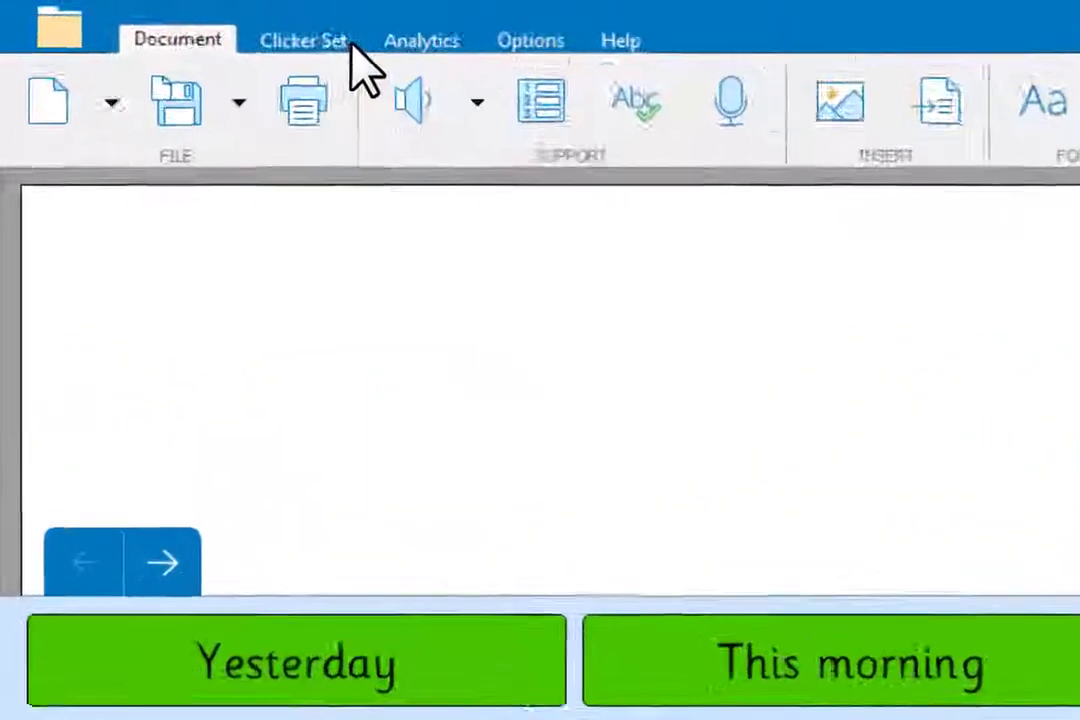
Open the LearningGrids resource library and filter its resources to Connect Sets.
click(228, 30)
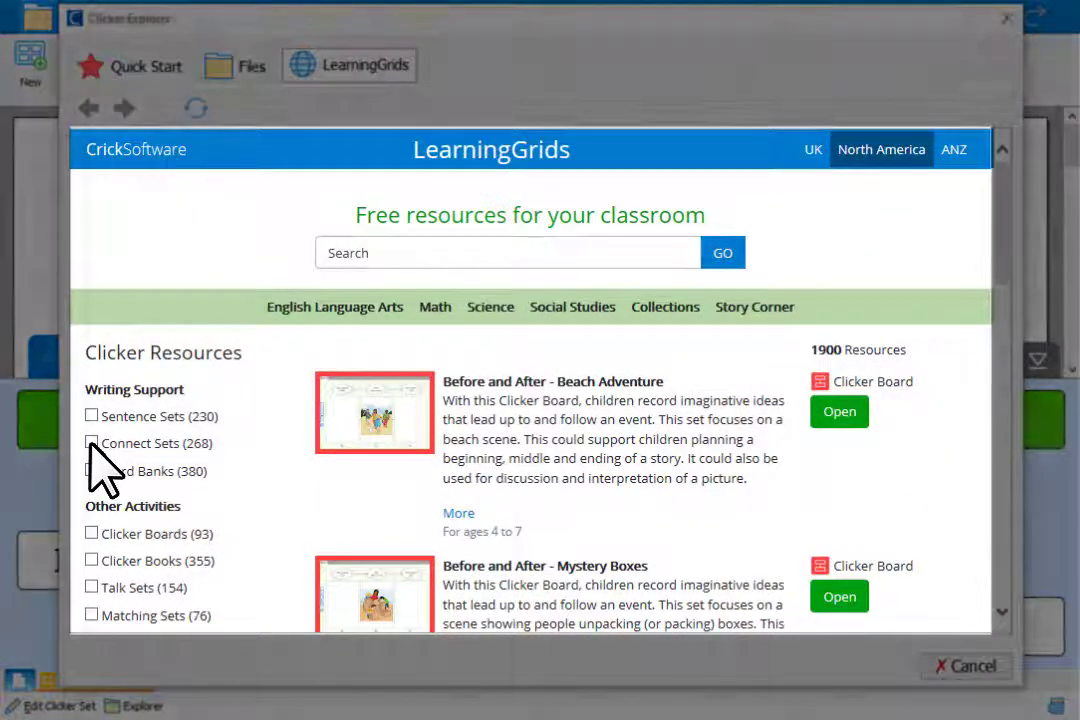
click(91, 443)
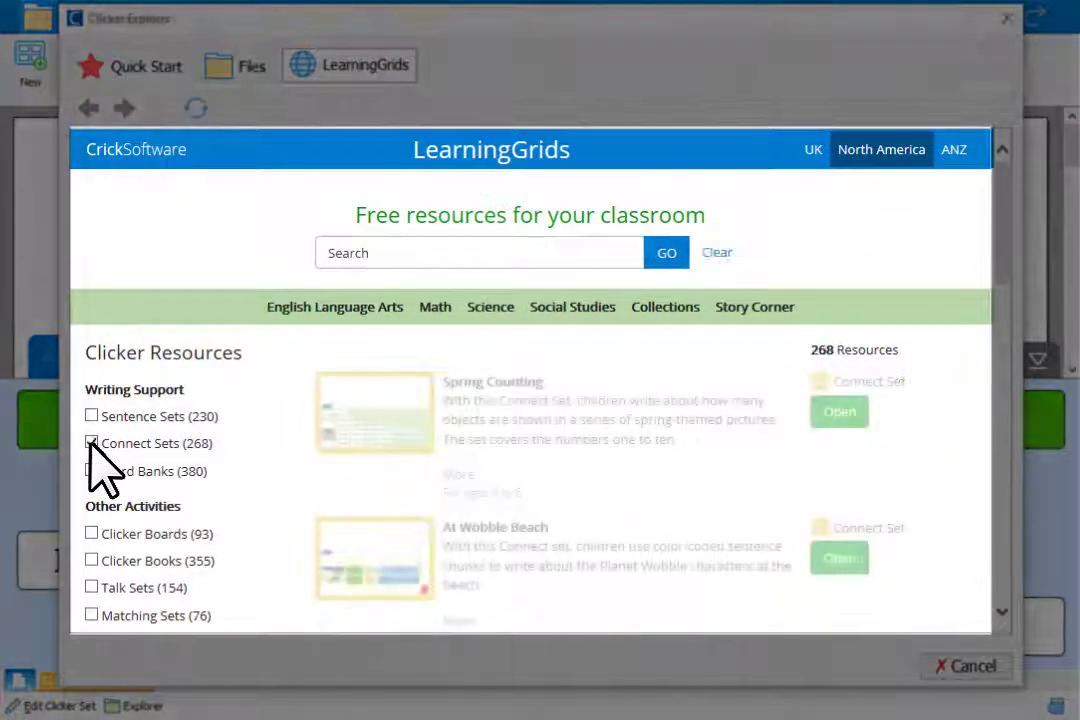